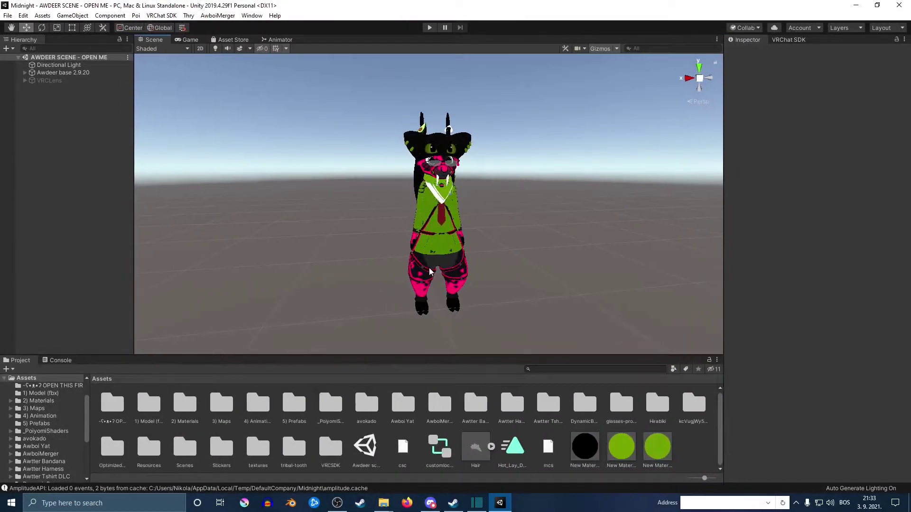
Step: Select the Awtter Harness v2 object and orbit around the avatar to inspect the harness
left_click(424, 271)
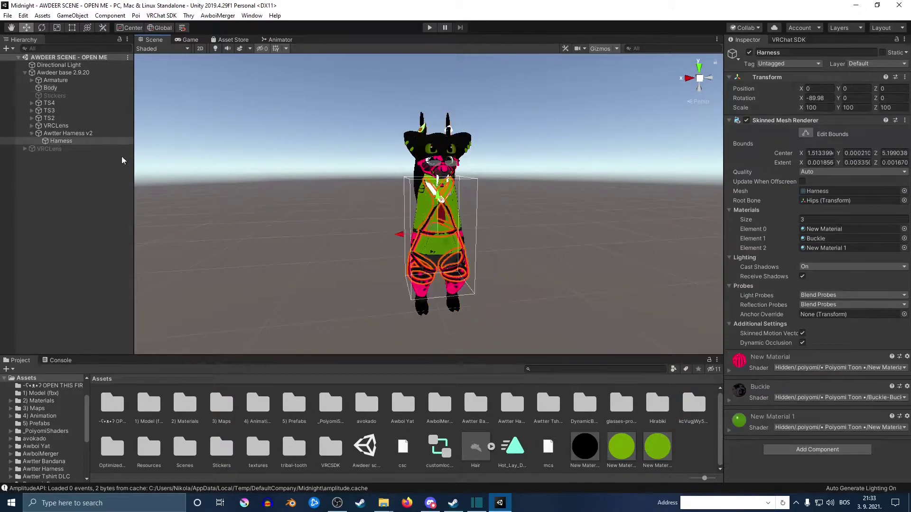
left_click(52, 133)
right_click_drag(271, 229, 335, 221, "alt")
left_click_drag(334, 221, 583, 199, "alt")
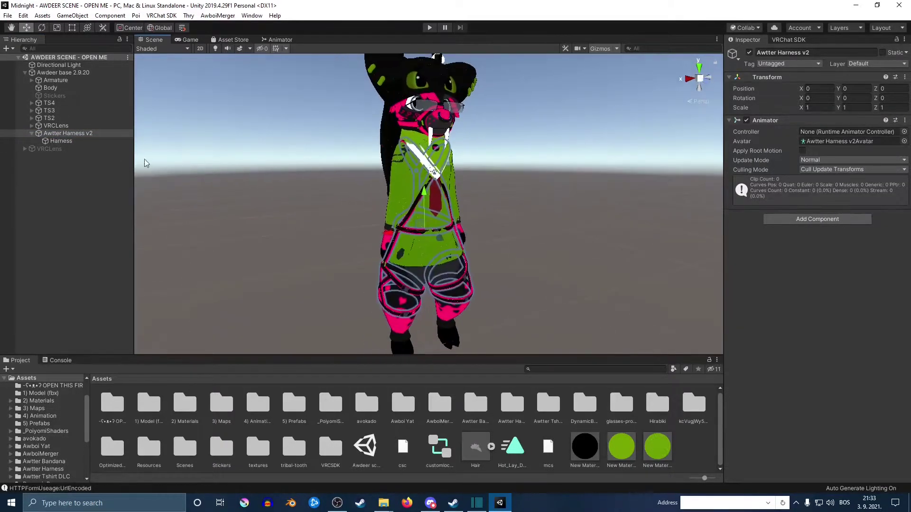
left_click(53, 134)
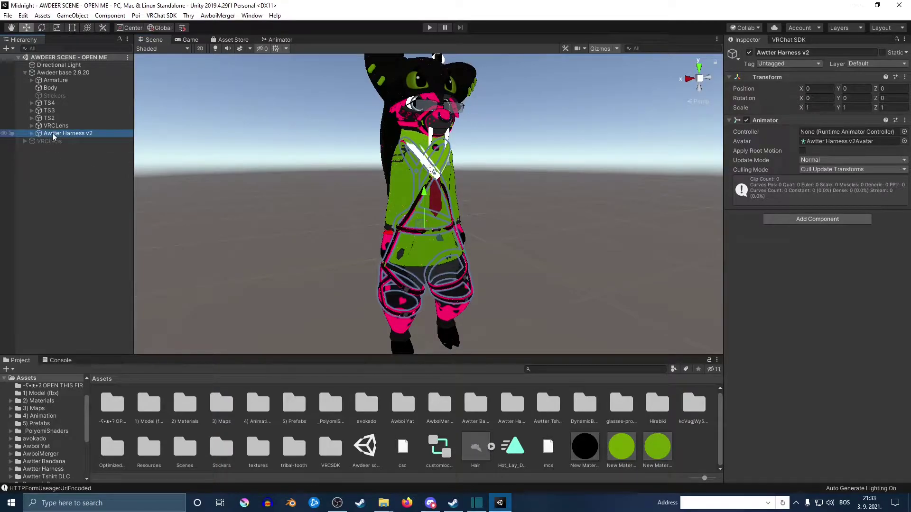
left_click_drag(246, 190, 252, 196, "alt")
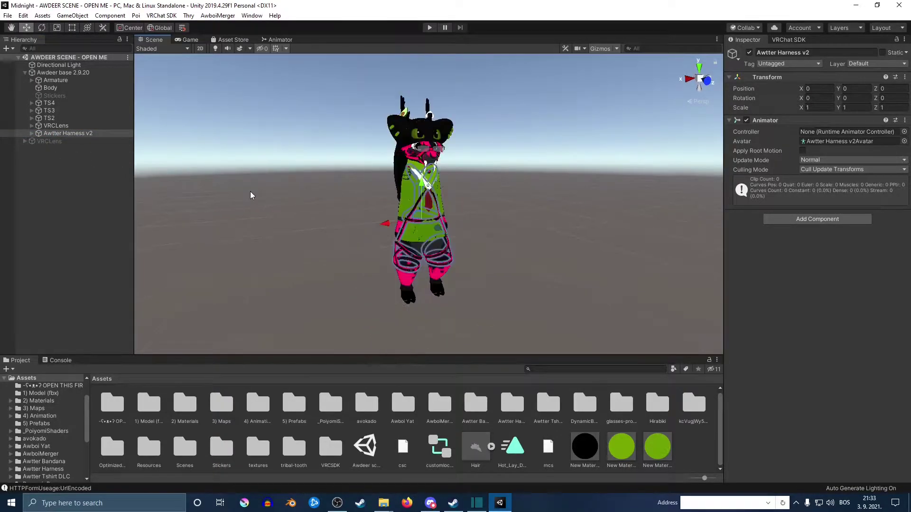
Step: Assign FX 2.8 from the 4) Animation folder as Awdeer base 2.9.20's animator controller and open it
left_click(63, 73)
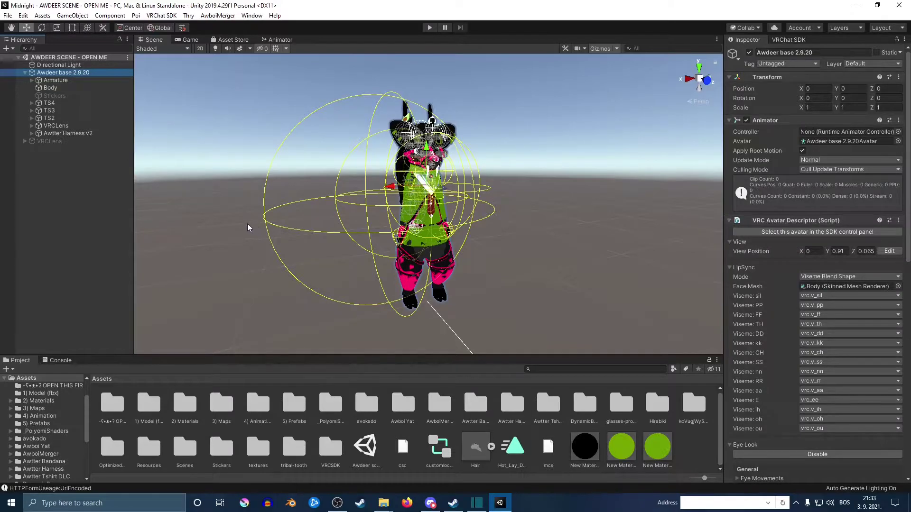
double_click(257, 404)
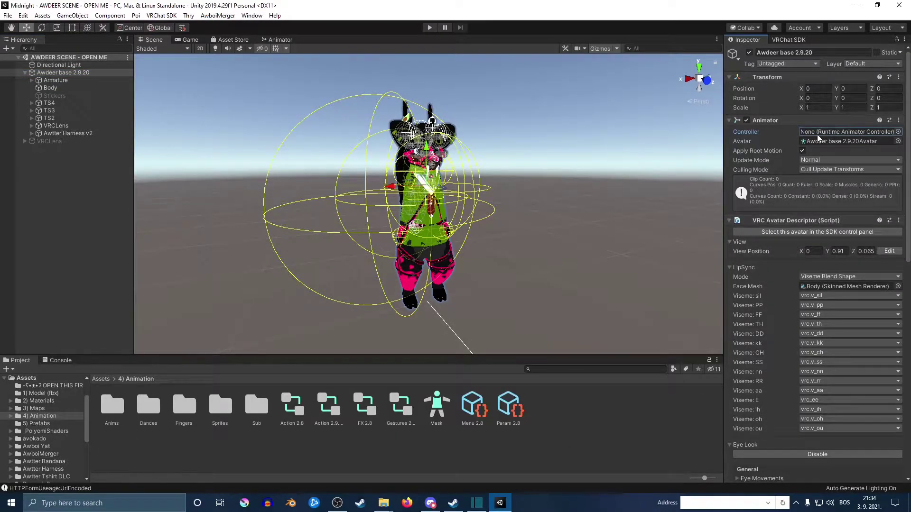
left_click(898, 132)
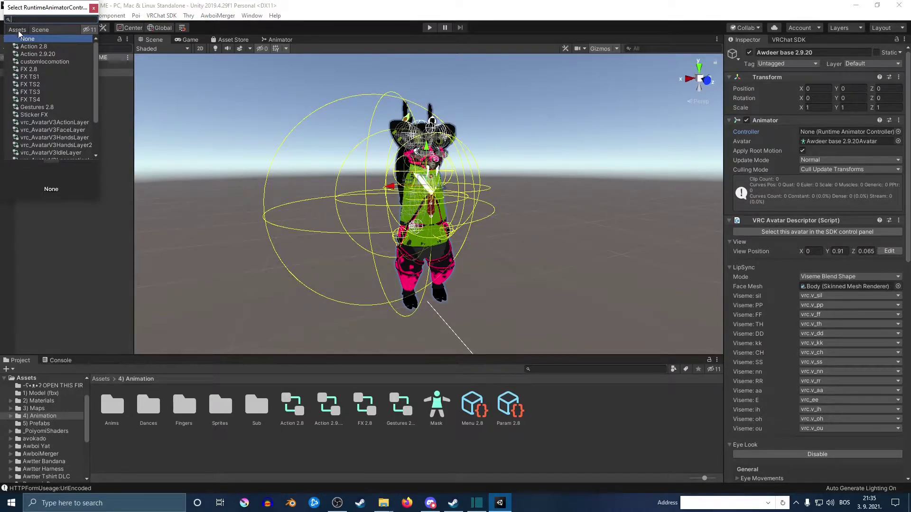
left_click(37, 70)
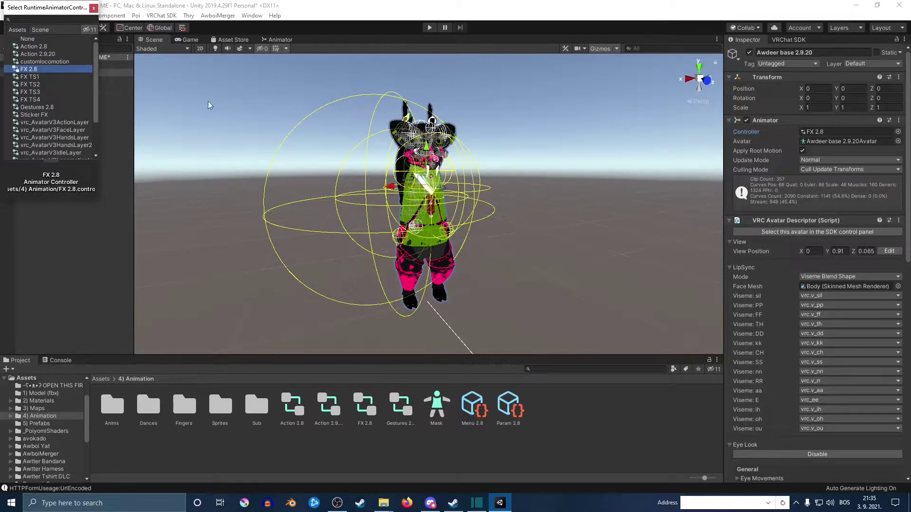
left_click(95, 10)
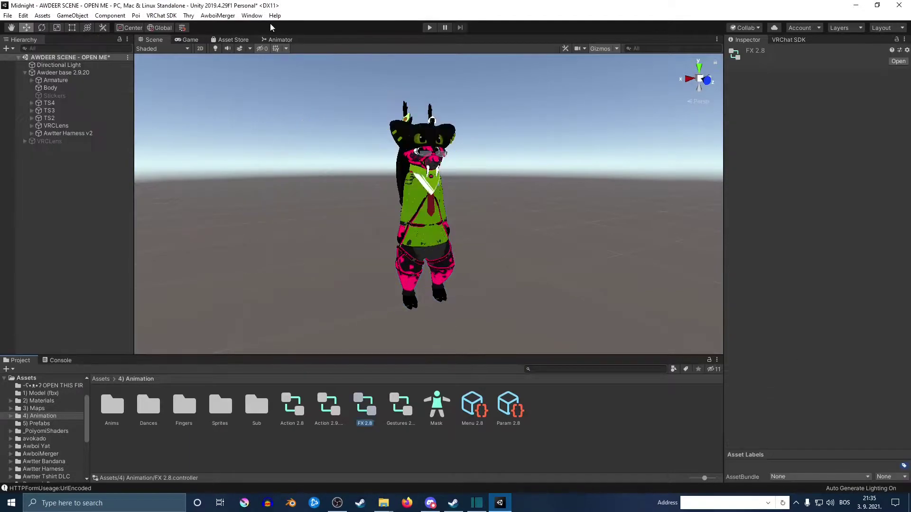
Step: Add a new layer to FX 2.8, name it bodyharness and set its weight to 1
left_click(279, 40)
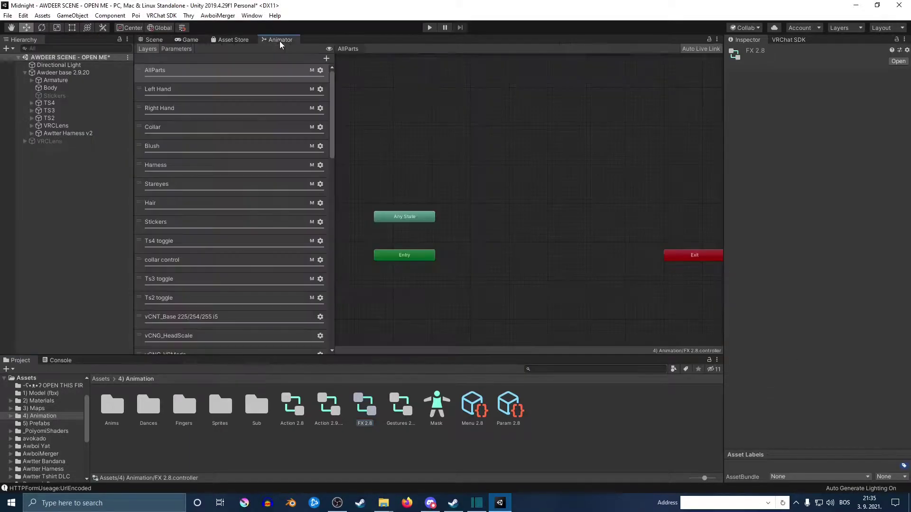
left_click(326, 58)
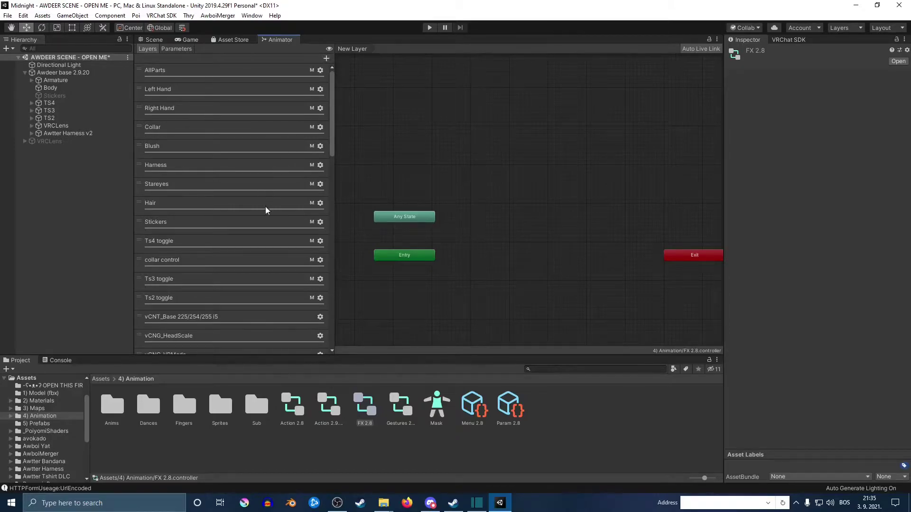
left_click_drag(330, 142, 331, 344)
double_click(175, 340)
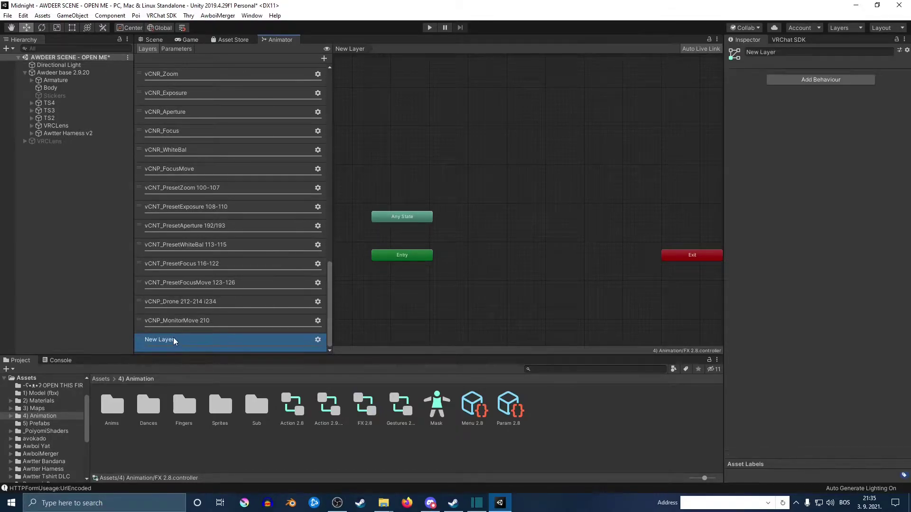
type("Bo")
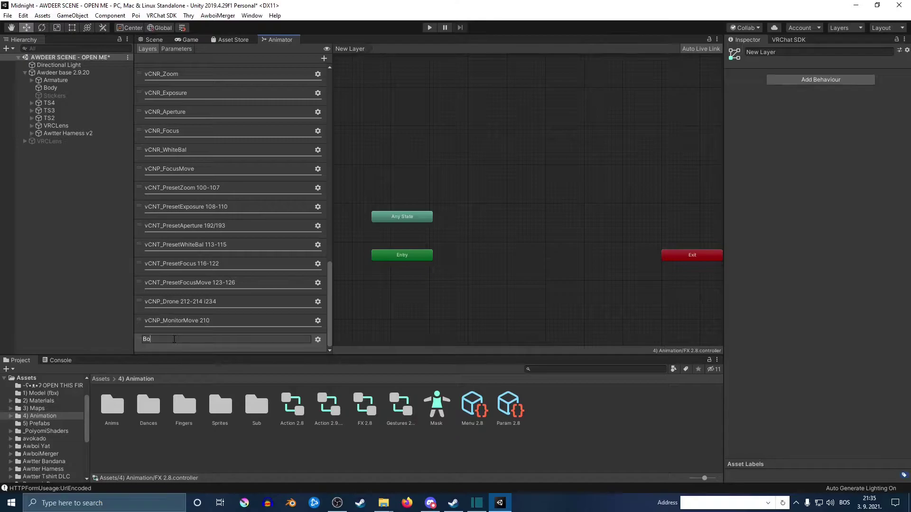
key("BackSpace")
key("BackSpace")
type("bodyharness")
key("Return")
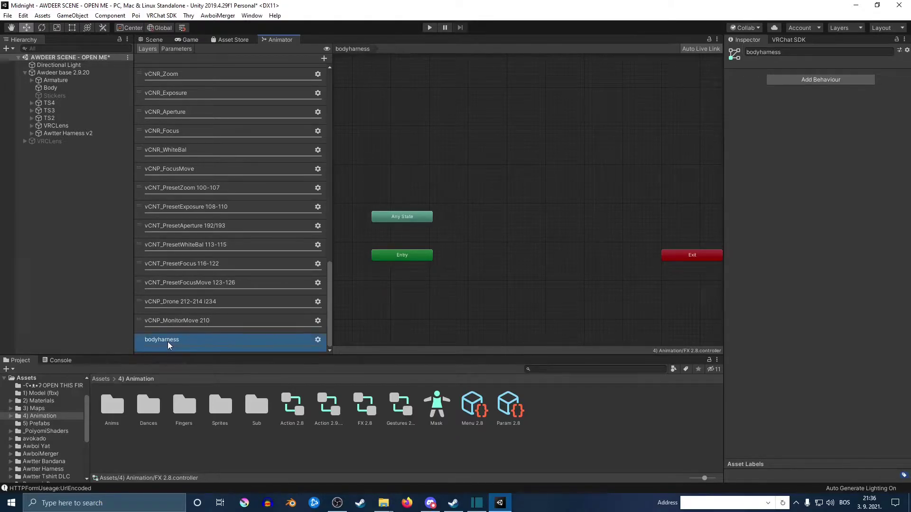
left_click(318, 340)
left_click_drag(383, 343, 446, 344)
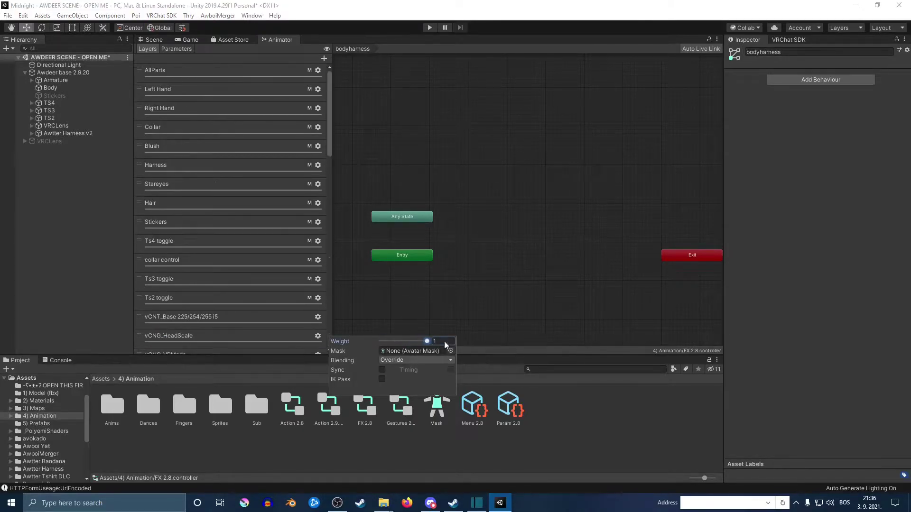
Step: Create a new Bool in FX 2.8's Parameters list and rename it bodyharness
left_click(348, 321)
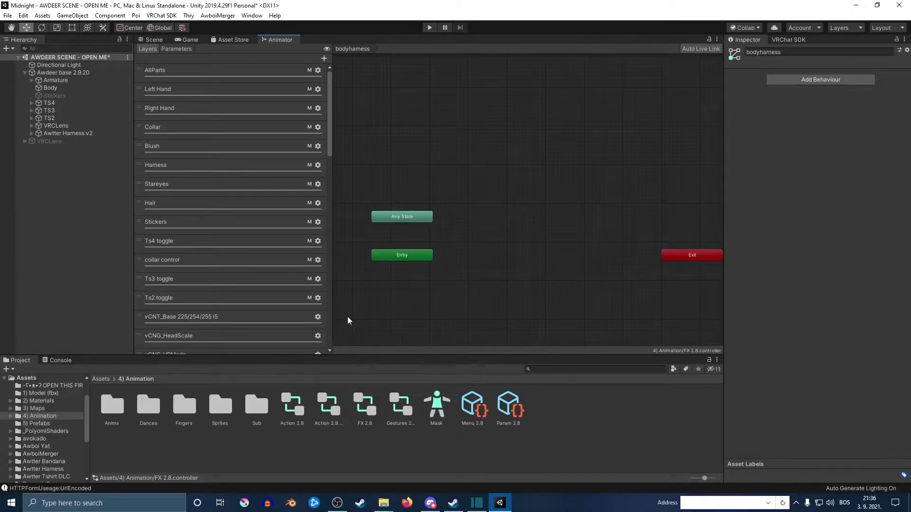
left_click(178, 48)
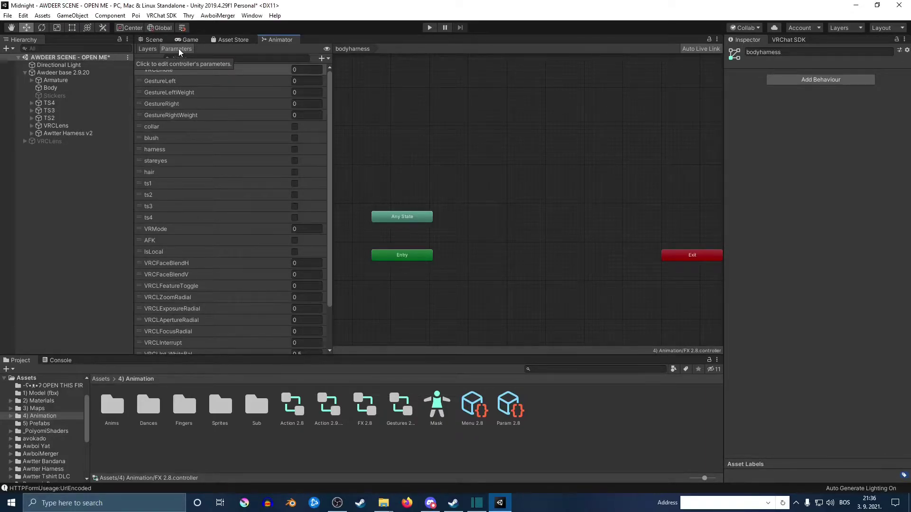
left_click(323, 58)
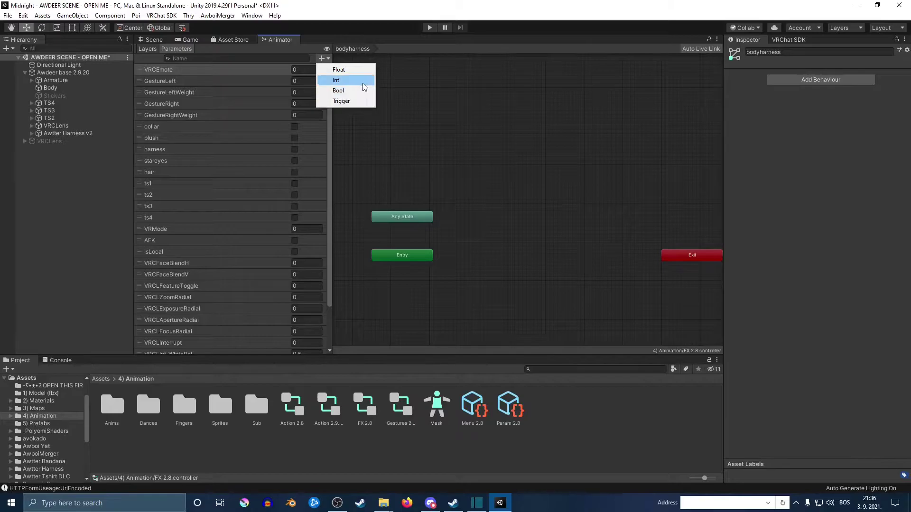
left_click(357, 94)
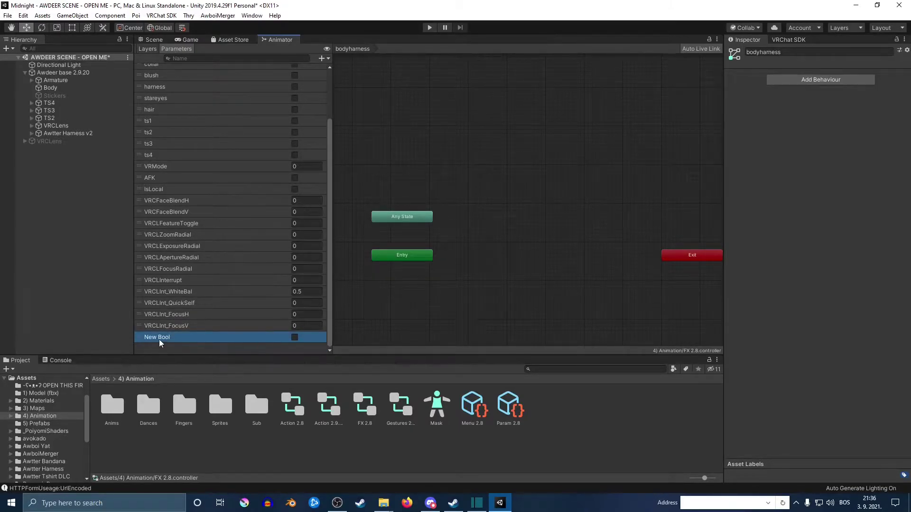
double_click(159, 339)
type("body")
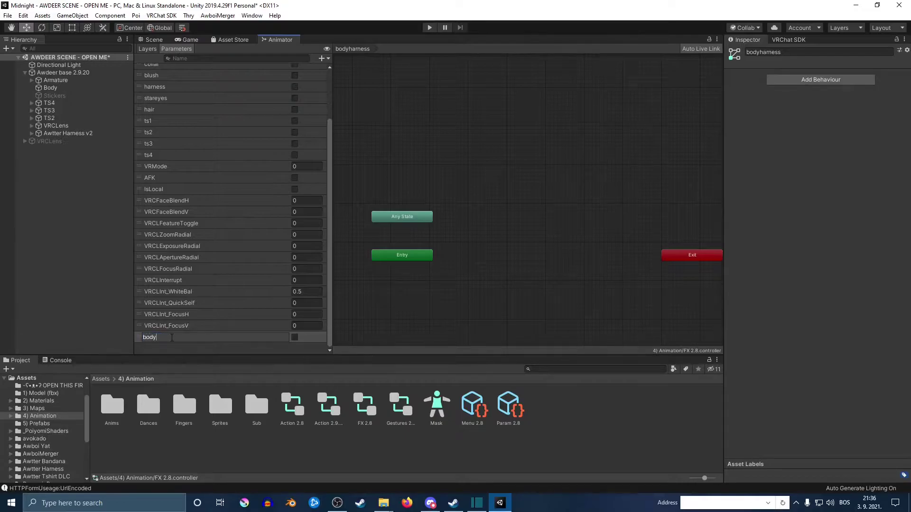
type("harness")
key("Return")
Step: Add two empty states, New State and New State 0, to the bodyharness layer graph
scroll(310, 332, "down", 1)
right_click(449, 250)
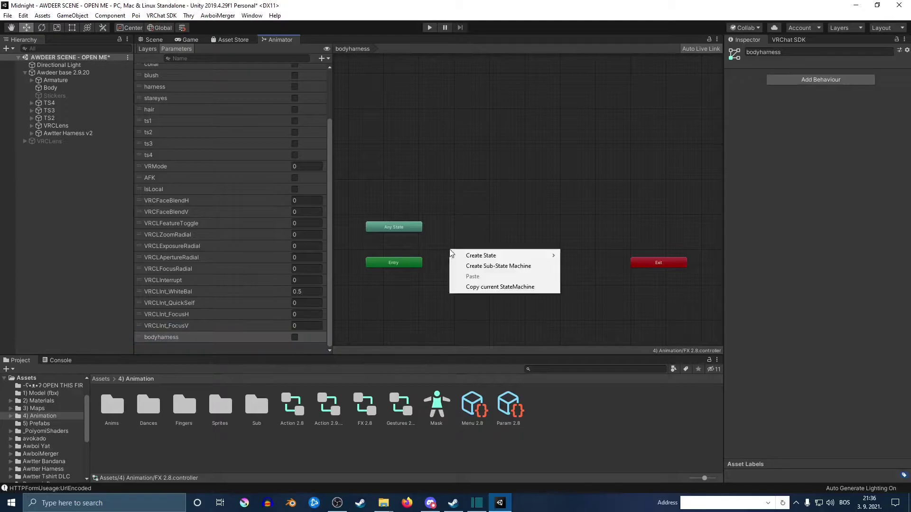
mouse_move(512, 257)
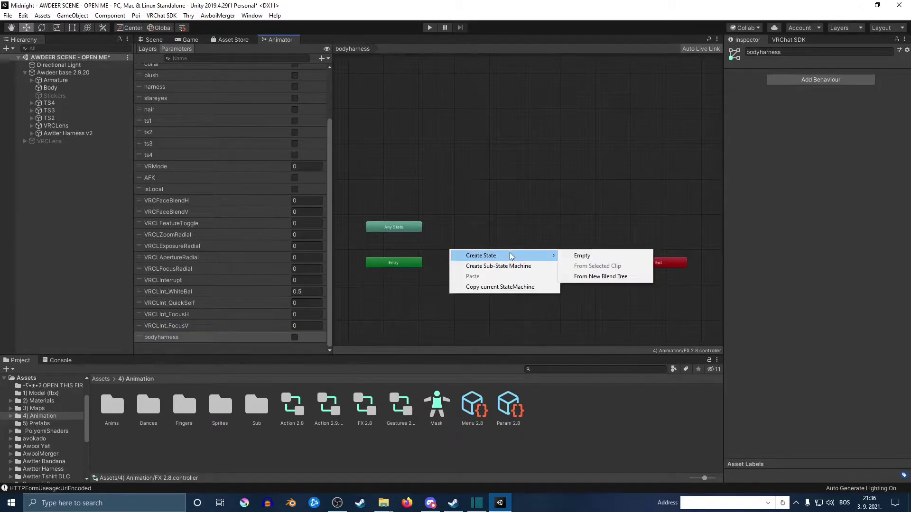
left_click(585, 256)
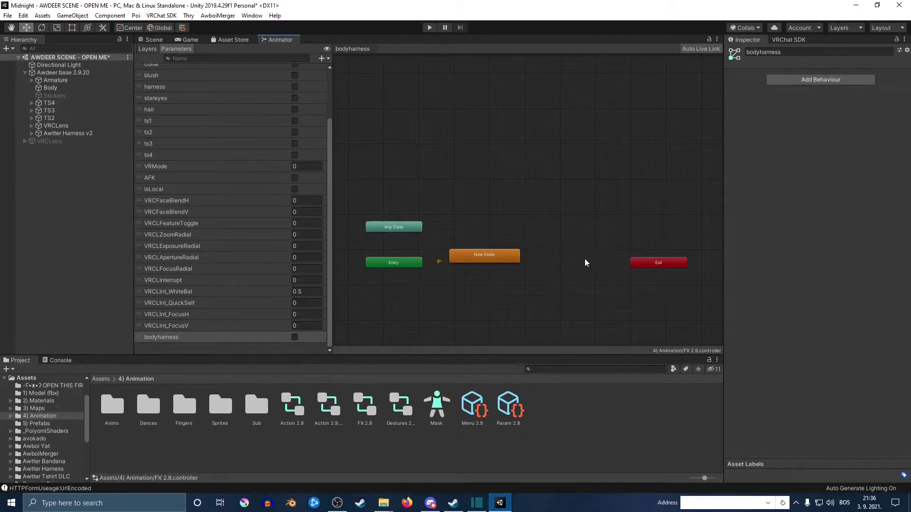
right_click(545, 258)
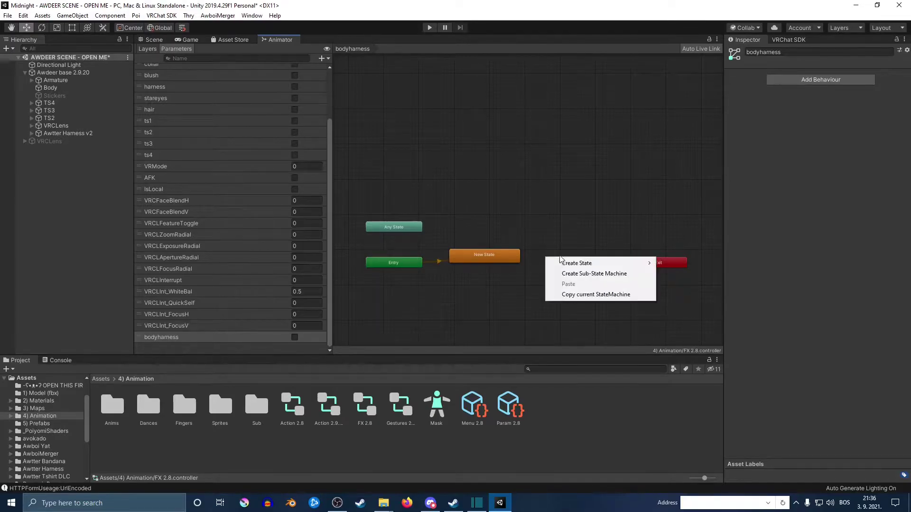
mouse_move(615, 263)
left_click(681, 264)
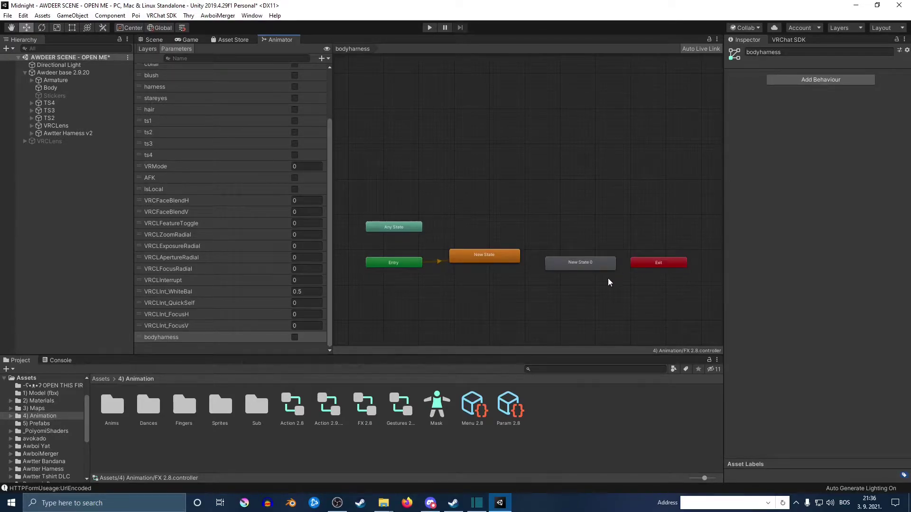
left_click_drag(575, 266, 564, 260)
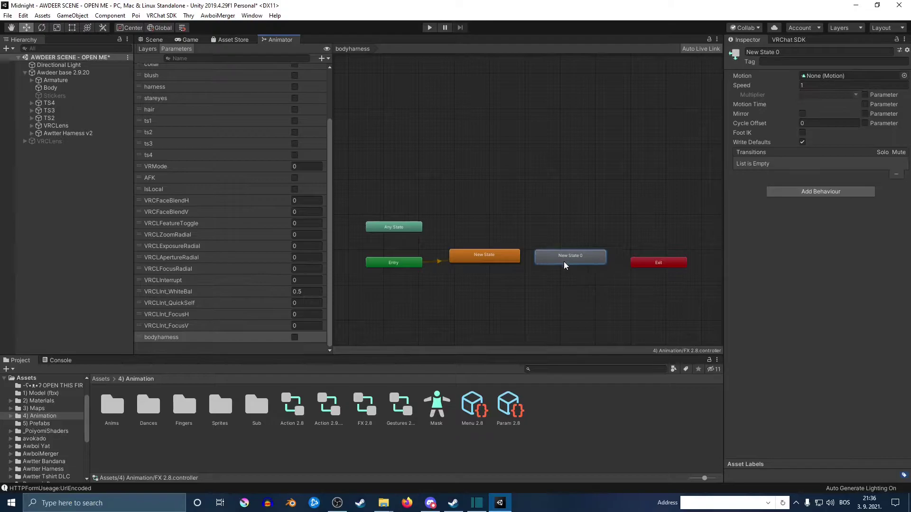
Step: Make transitions from New State to New State 0 and from New State 0 back
left_click(503, 259)
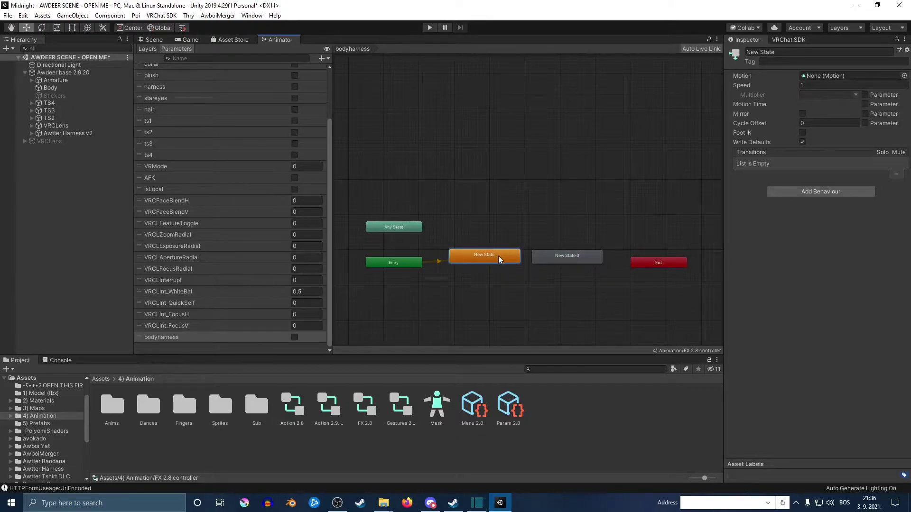
right_click(503, 261)
left_click(493, 261)
left_click(552, 262)
right_click(553, 258)
left_click(569, 261)
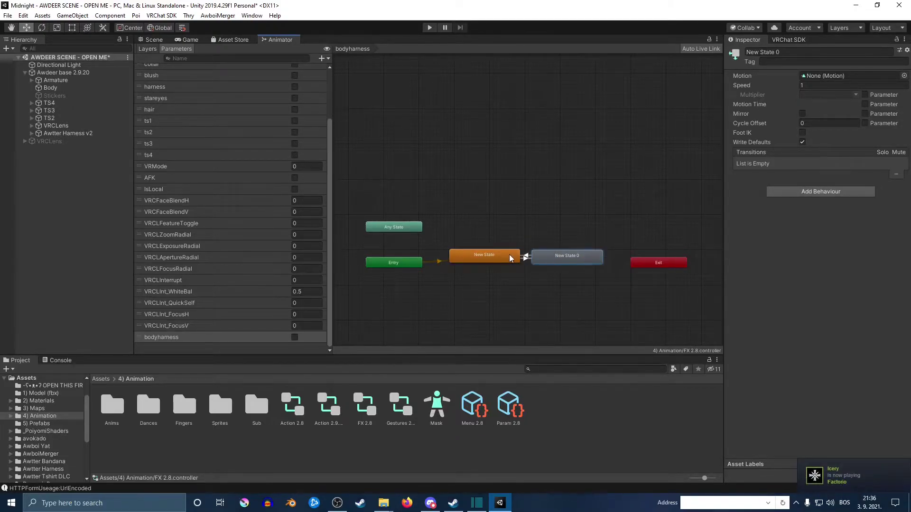
left_click(499, 254)
Step: Give the New State to New State 0 transition a bodyharness true condition
left_click(524, 259)
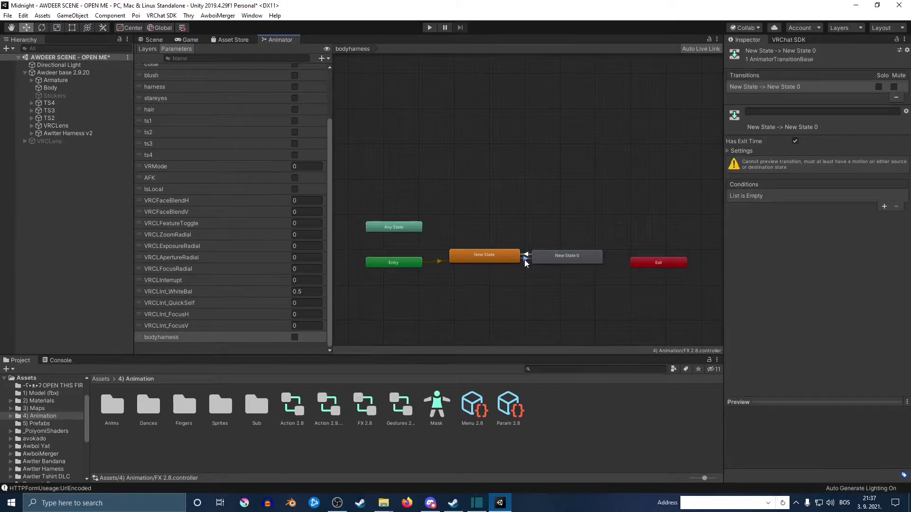
left_click(884, 206)
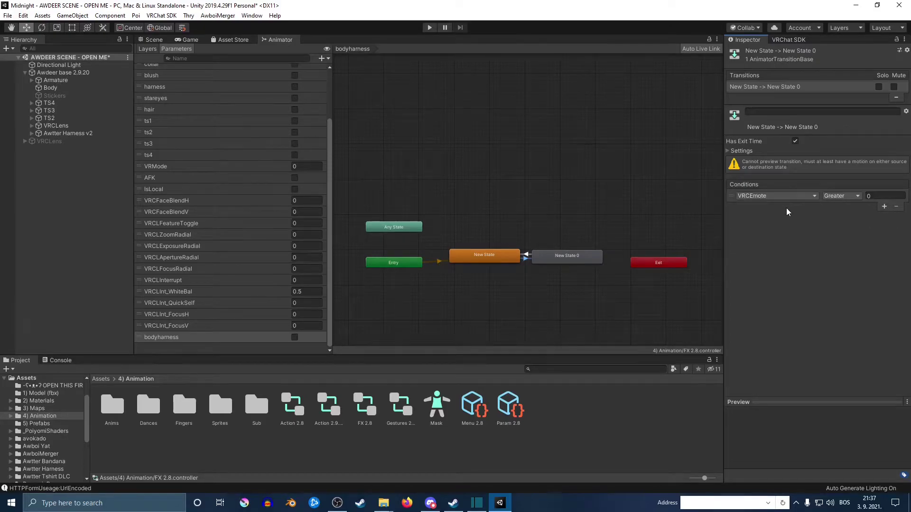
left_click(787, 196)
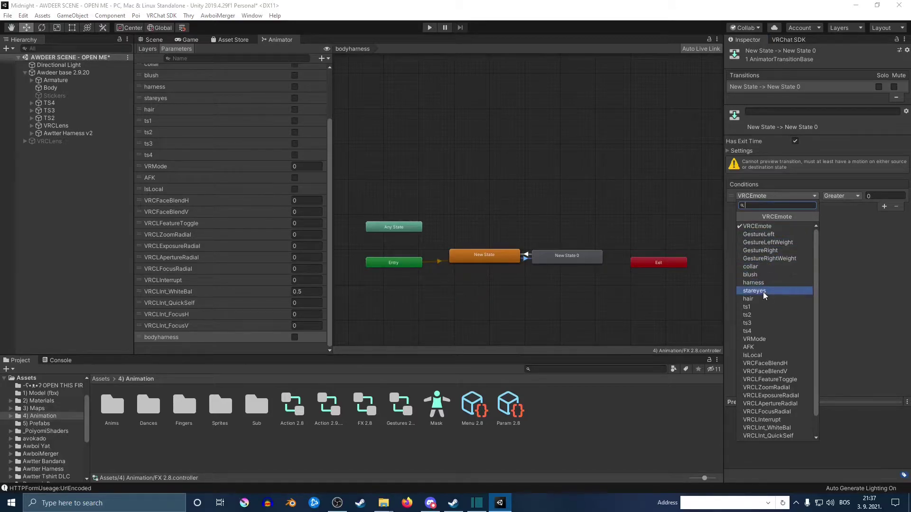
scroll(763, 292, "down", 1)
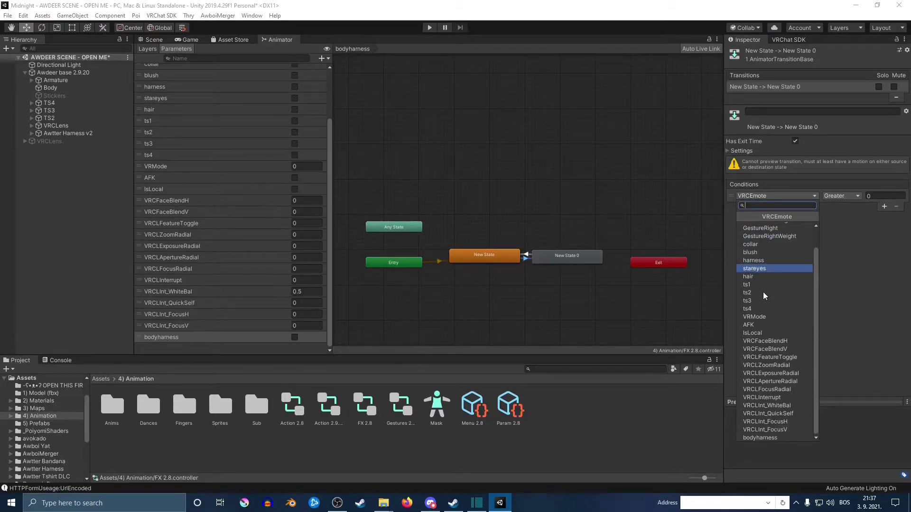
left_click(758, 437)
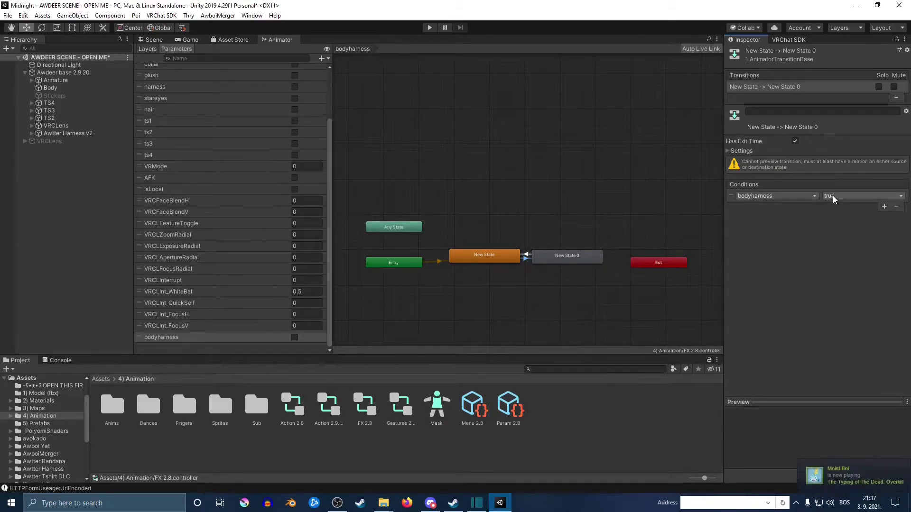
Step: Give the return transition to New State a bodyharness false condition
left_click(526, 256)
left_click(883, 206)
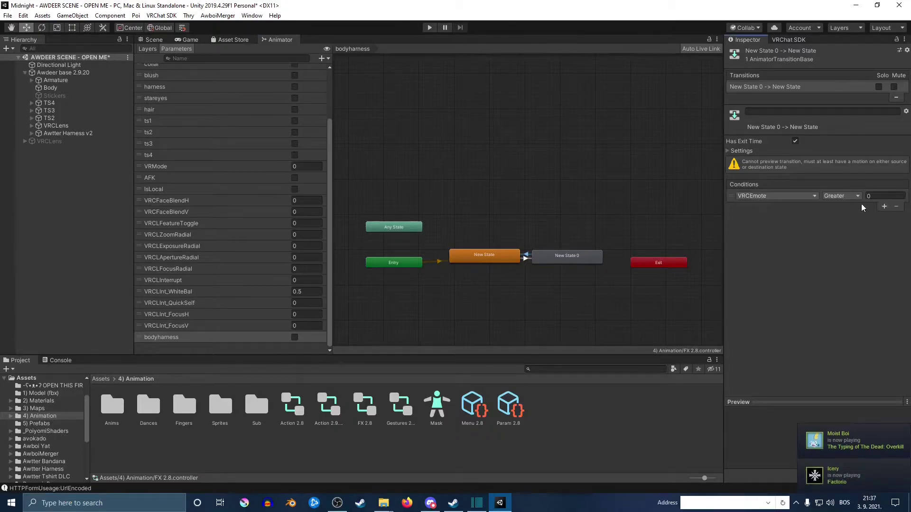
left_click(796, 195)
scroll(768, 417, "down", 2)
left_click(765, 438)
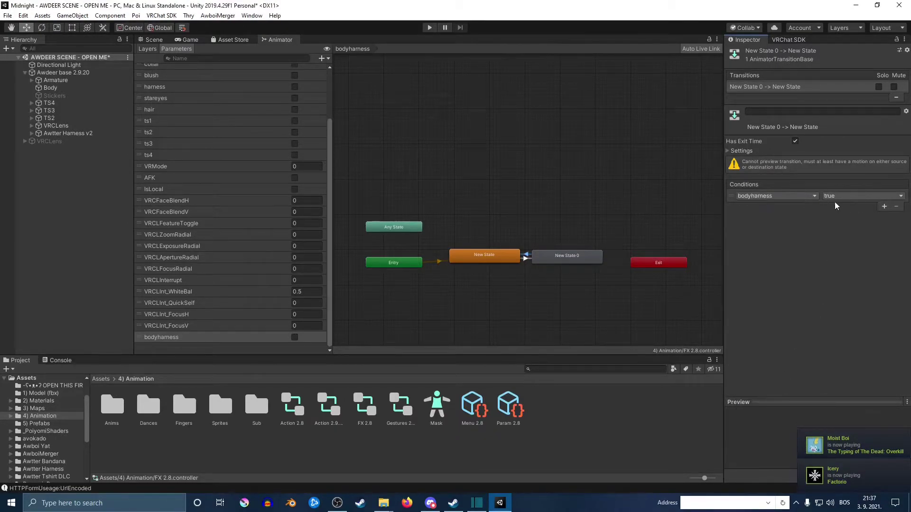
left_click(844, 196)
left_click(843, 217)
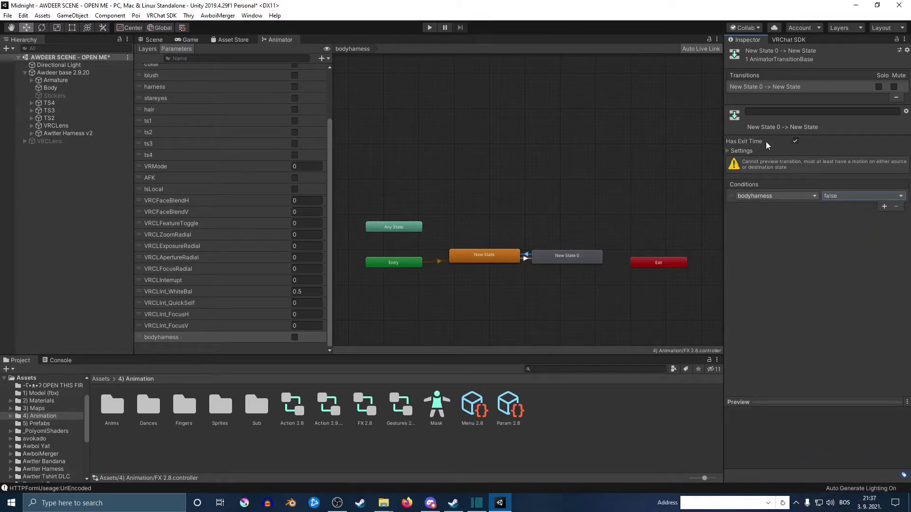
left_click(735, 151)
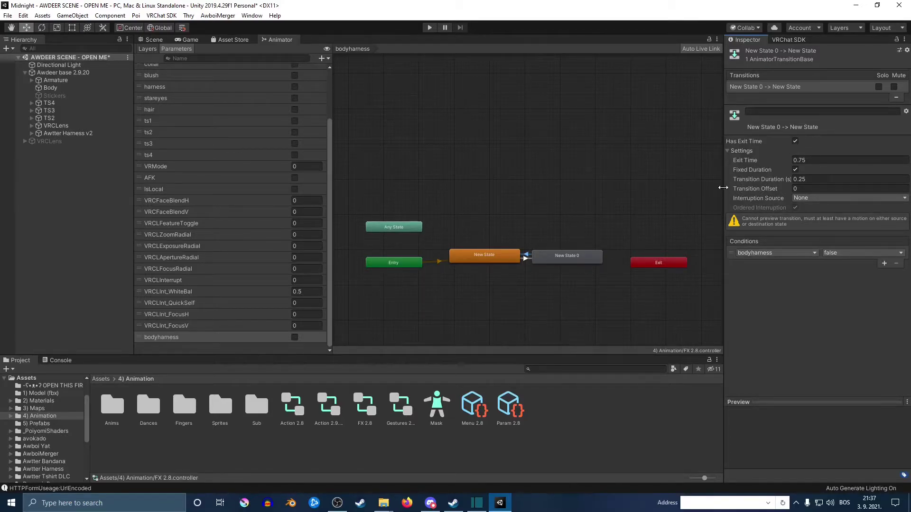
left_click(484, 256)
left_click(100, 378)
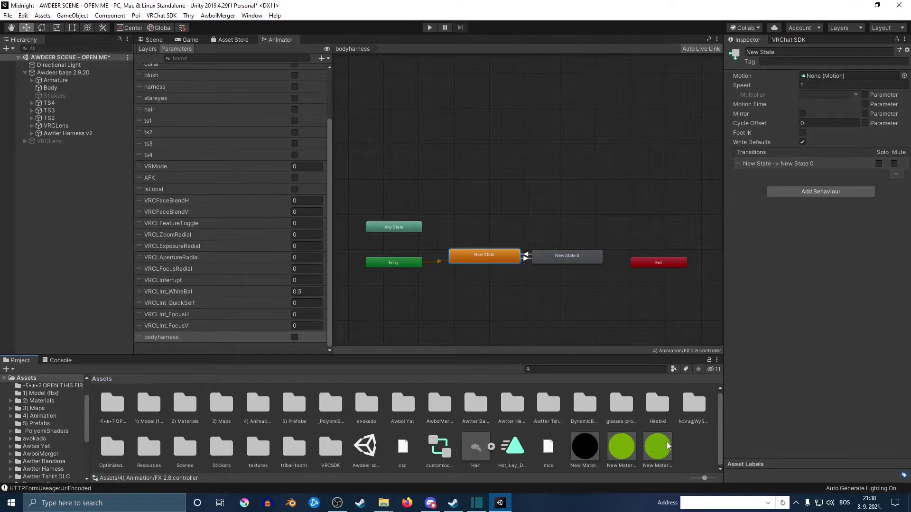
Step: Create a new animation clip in Assets and name it bodyharness
right_click(700, 450)
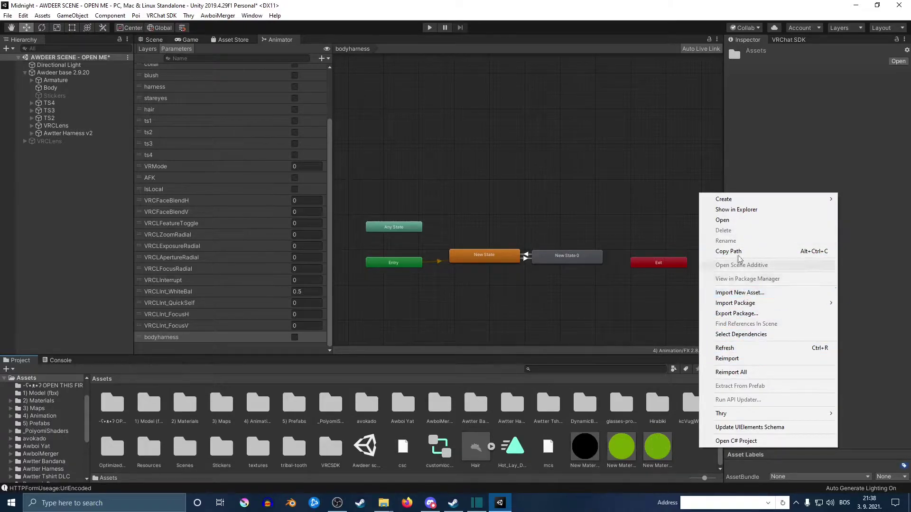
mouse_move(731, 201)
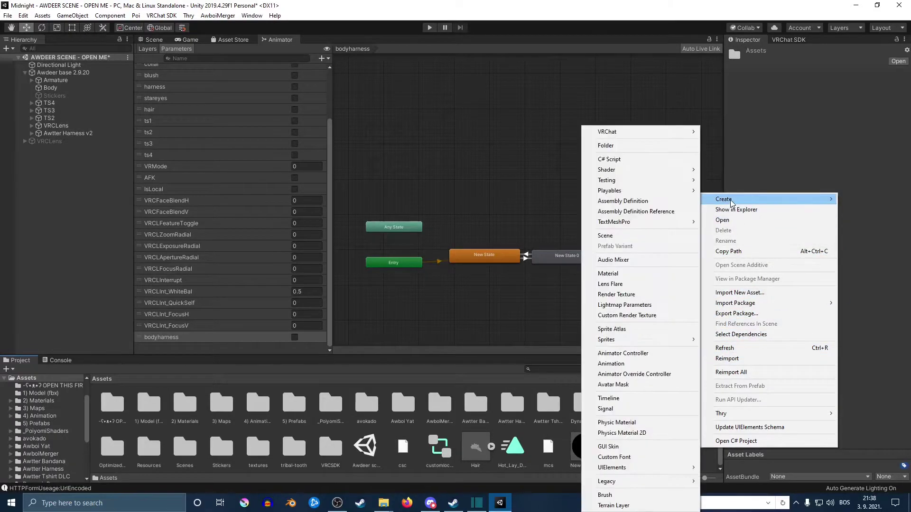
left_click(624, 366)
right_click(587, 466)
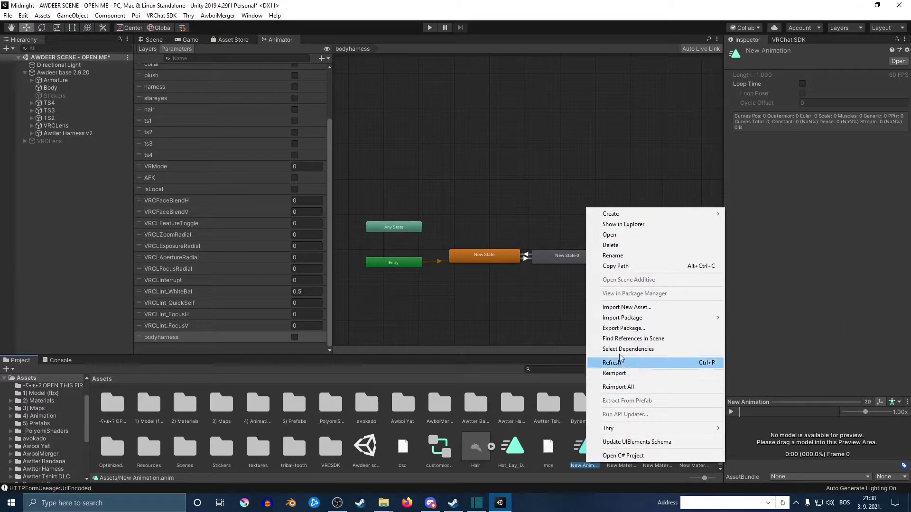
left_click(625, 256)
type("bodyharnes")
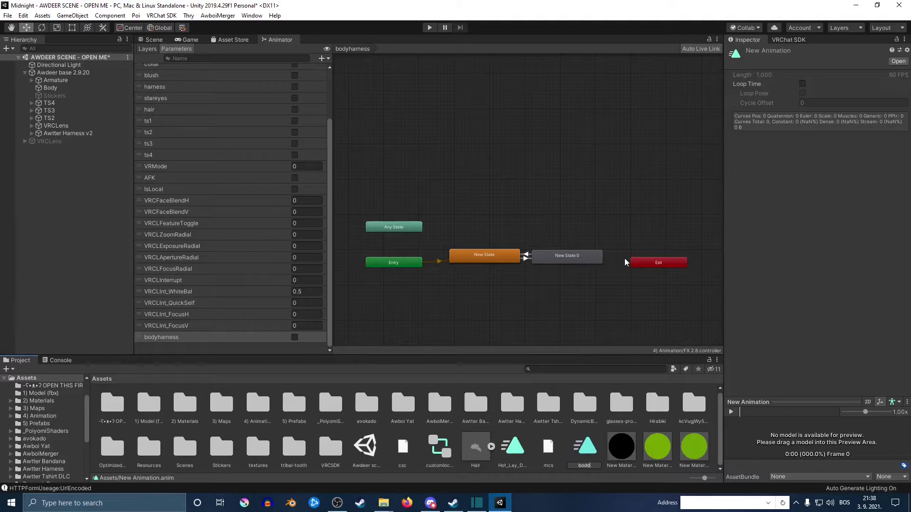
type("s")
key("Return")
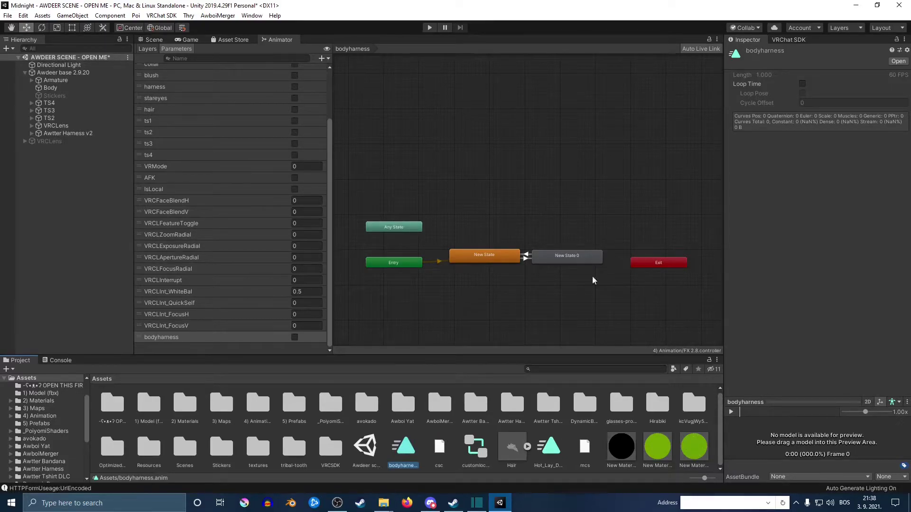
Step: Enable Loop Time on the bodyharness clip
left_click(801, 84)
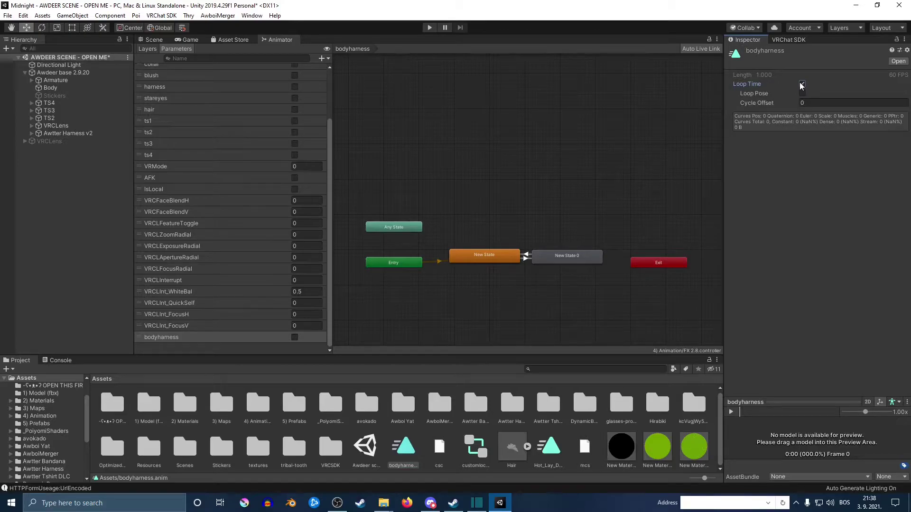
left_click(437, 382)
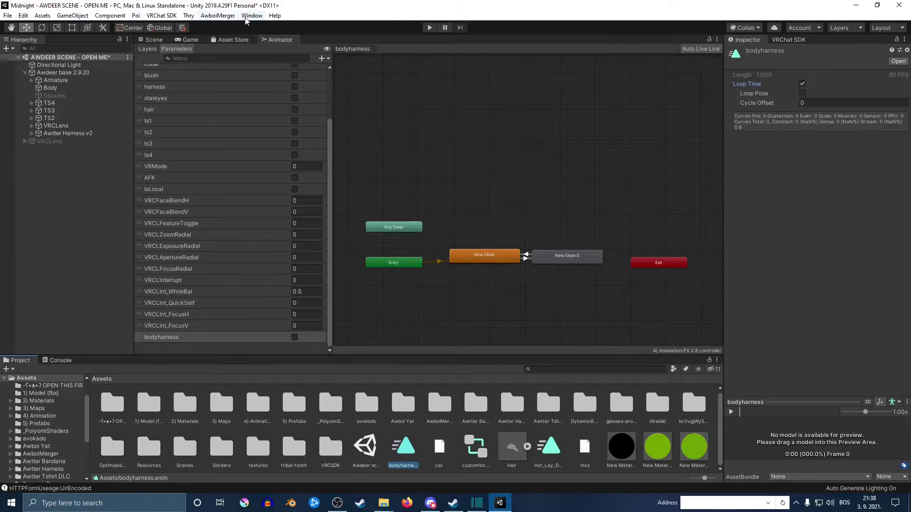
left_click(248, 18)
Step: Dock the Animation window beside the Animator tab and select Awdeer base 2.9.20 in the Hierarchy
mouse_move(325, 166)
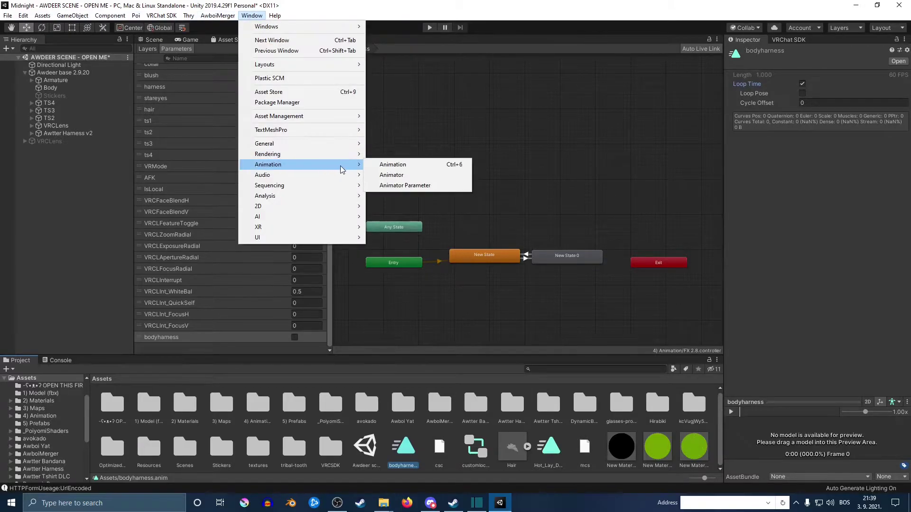
left_click(393, 165)
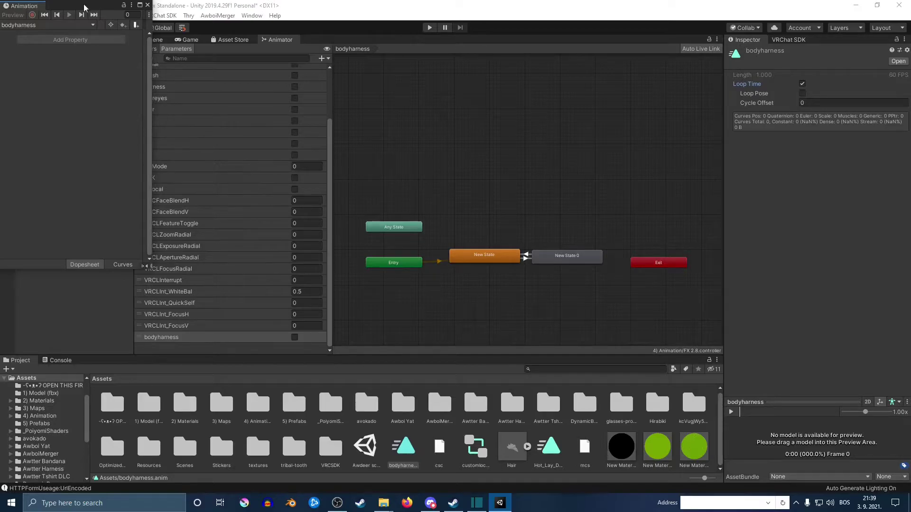
left_click_drag(84, 6, 301, 51)
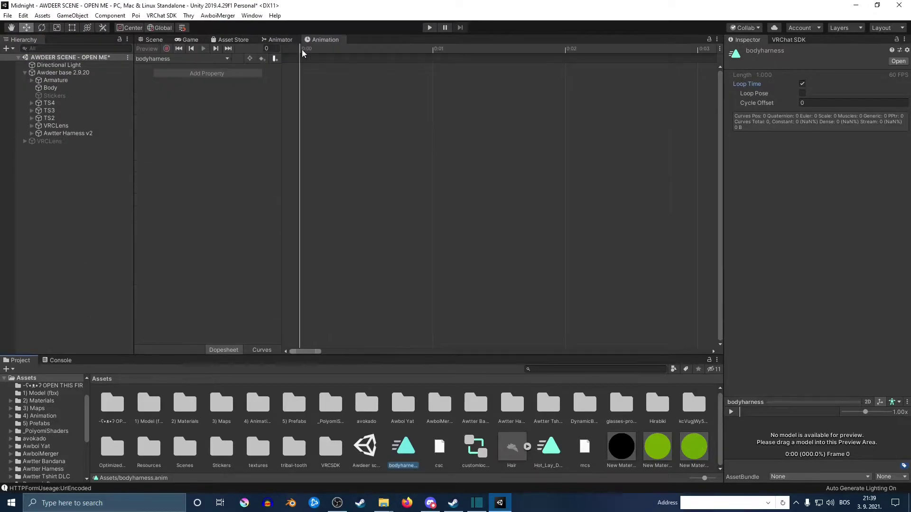
left_click(103, 74)
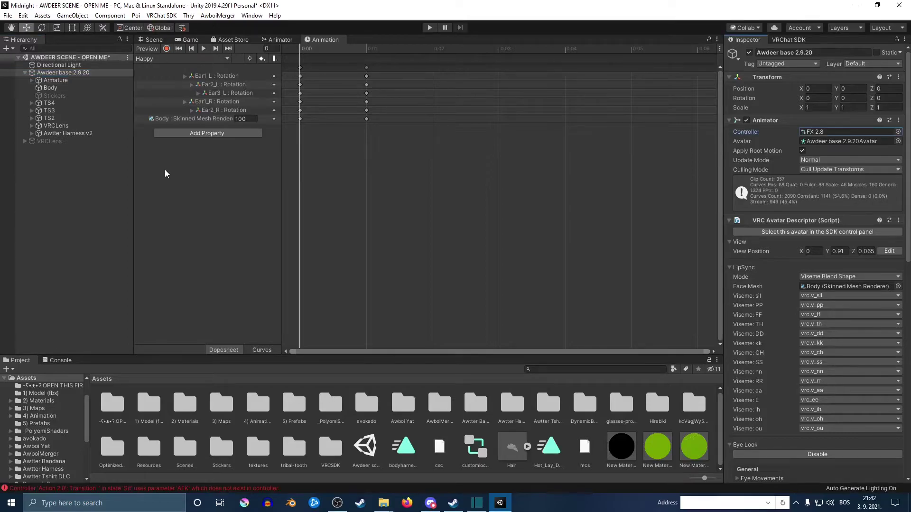
left_click(280, 39)
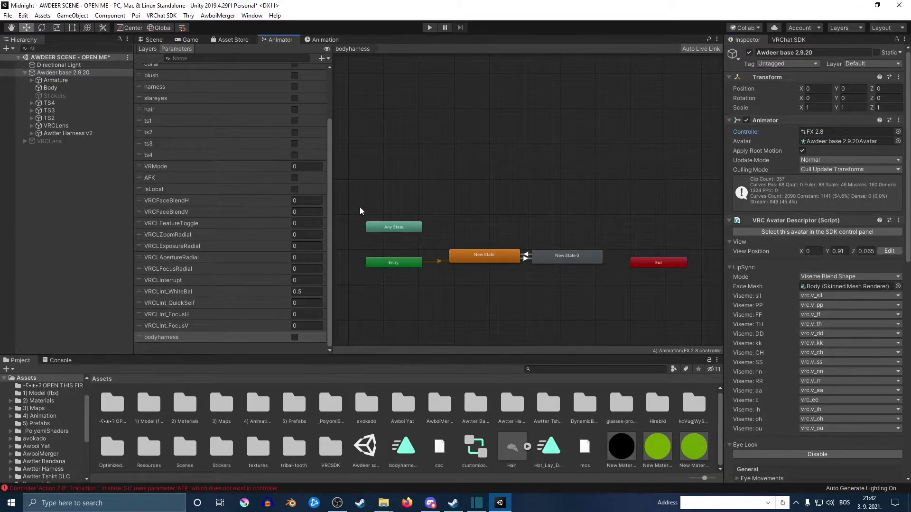
Step: Set New State 0's Motion field to the bodyharness animation clip
left_click(486, 256)
scroll(516, 258, "up", 1)
left_click(553, 250)
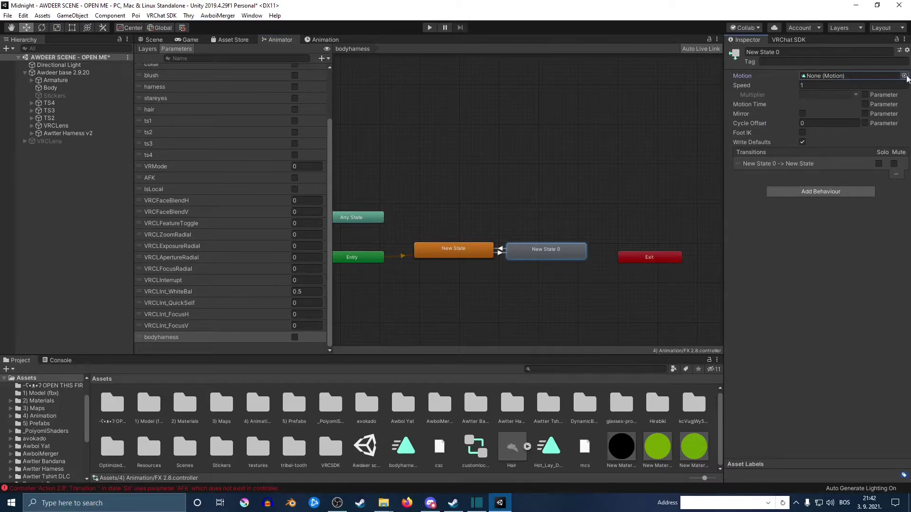
left_click(904, 76)
scroll(35, 122, "down", 2)
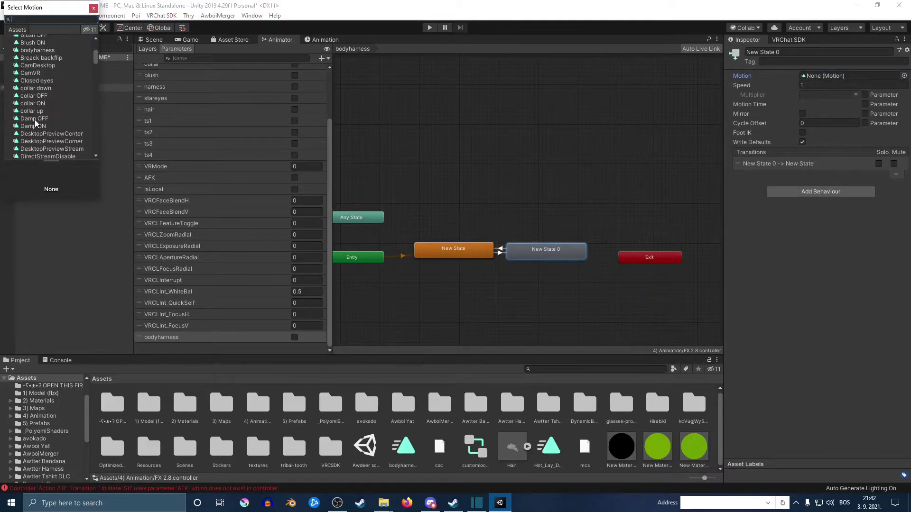
scroll(37, 118, "up", 3)
left_click(30, 78)
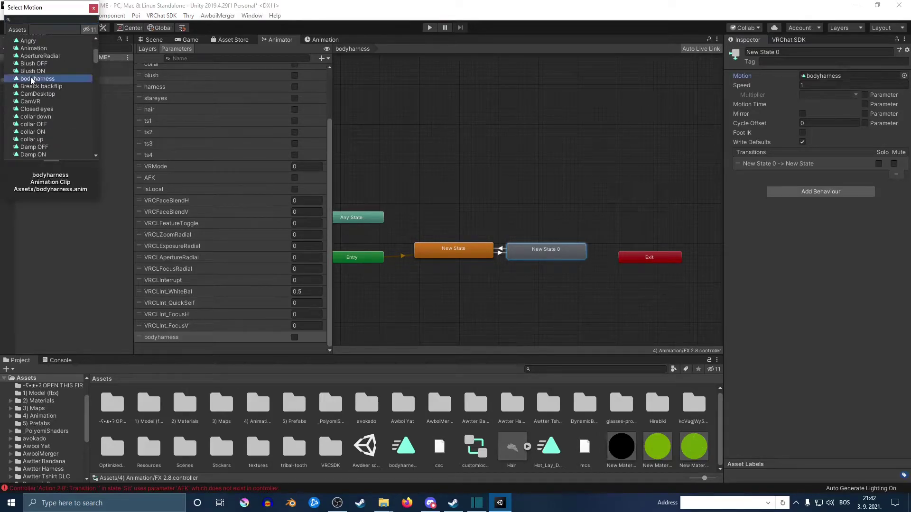
left_click(70, 263)
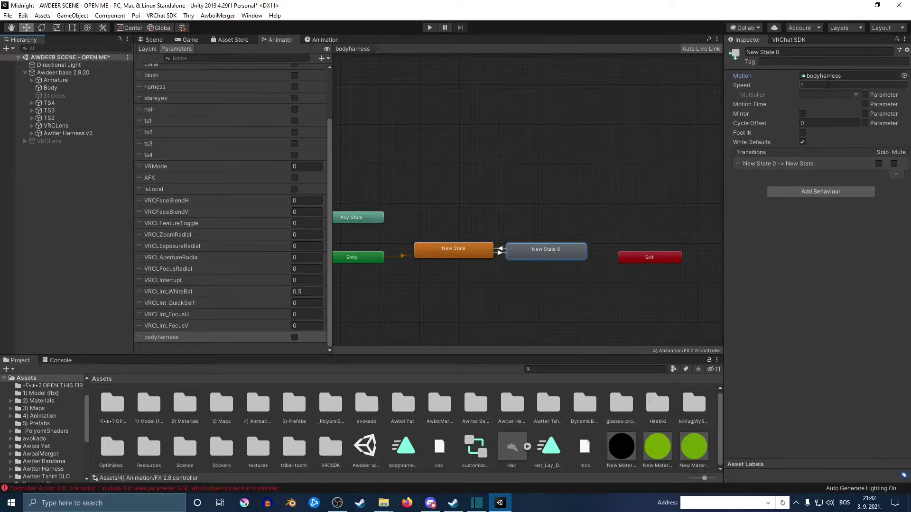
Step: Switch the Animation window to editing the bodyharness clip
left_click(323, 40)
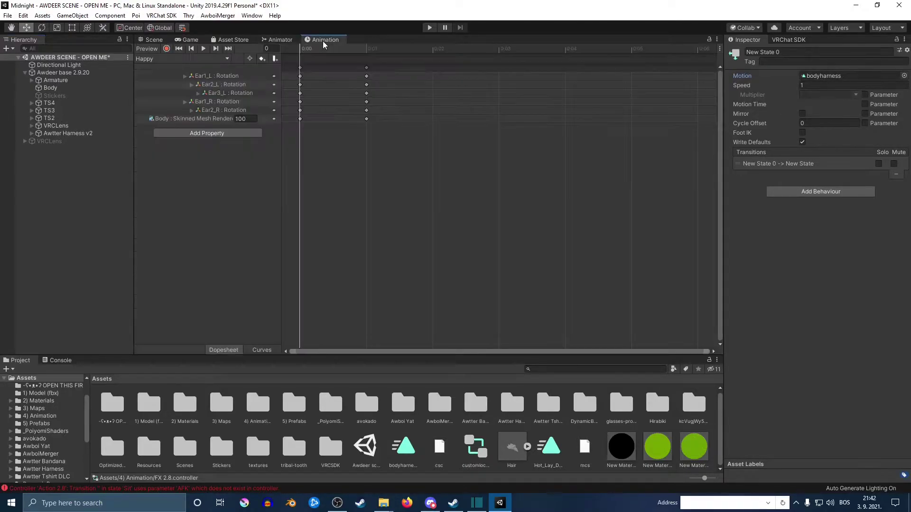
left_click(226, 58)
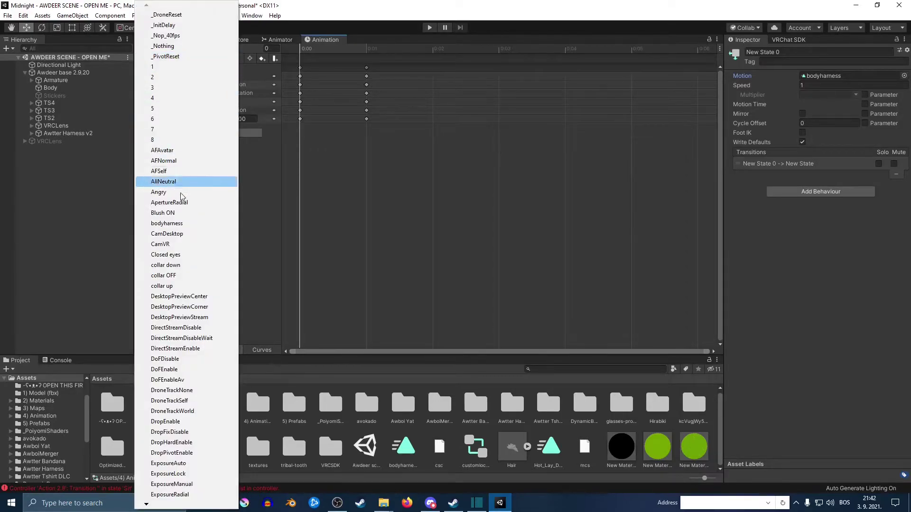
left_click(171, 224)
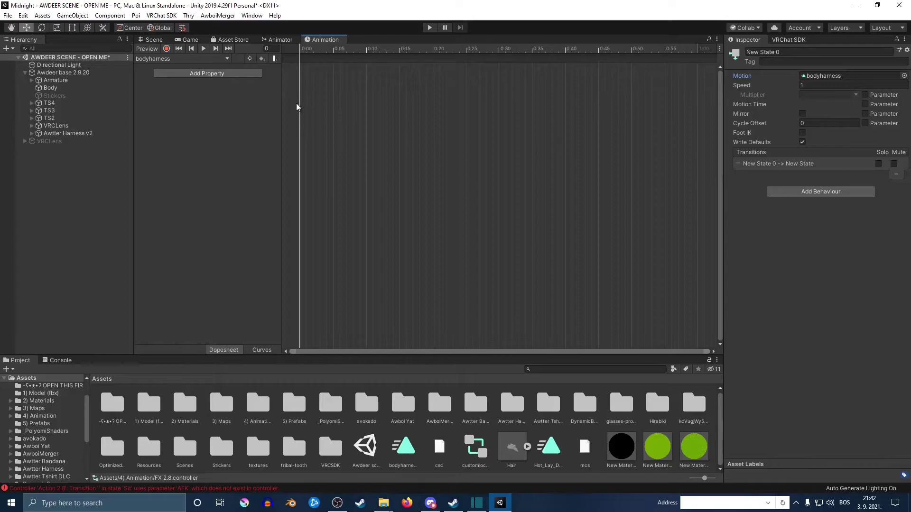
Step: Browse the Add Property list down to the Awtter Harness v2 object's properties
left_click(218, 75)
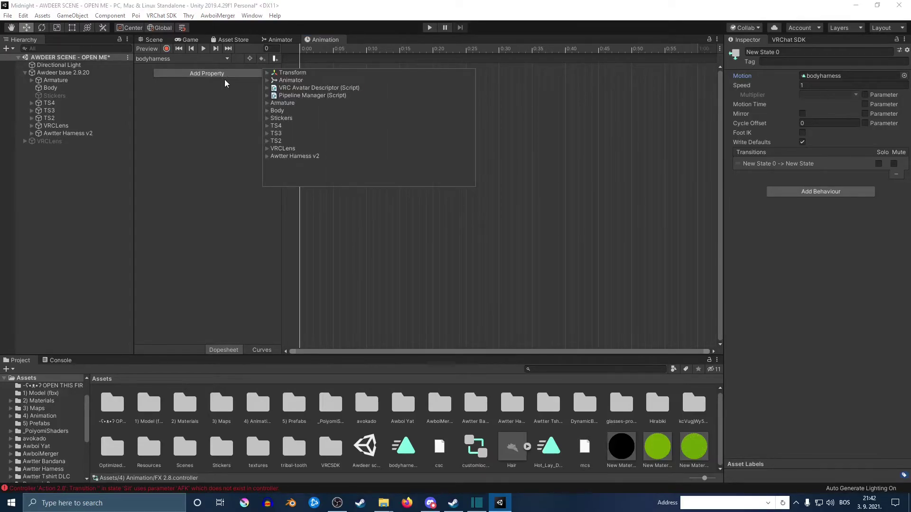
left_click(268, 73)
left_click(267, 74)
left_click(267, 73)
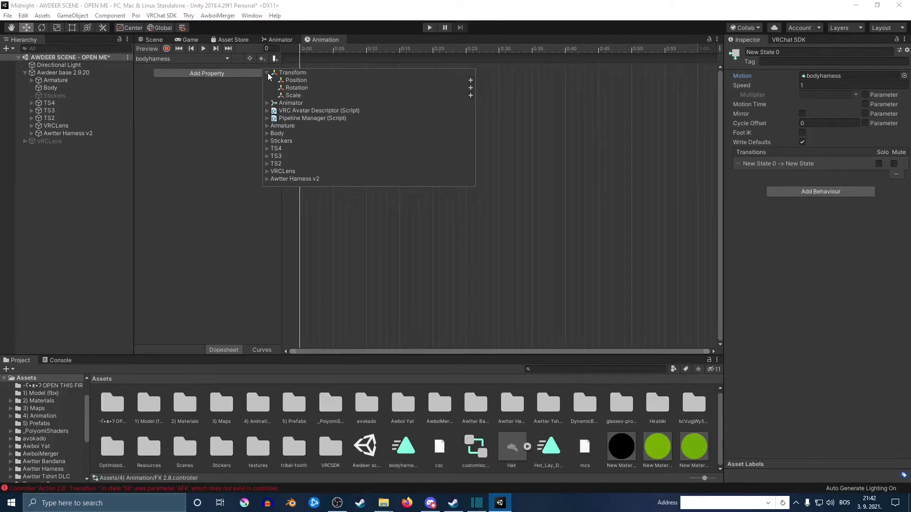
left_click(268, 73)
left_click(267, 104)
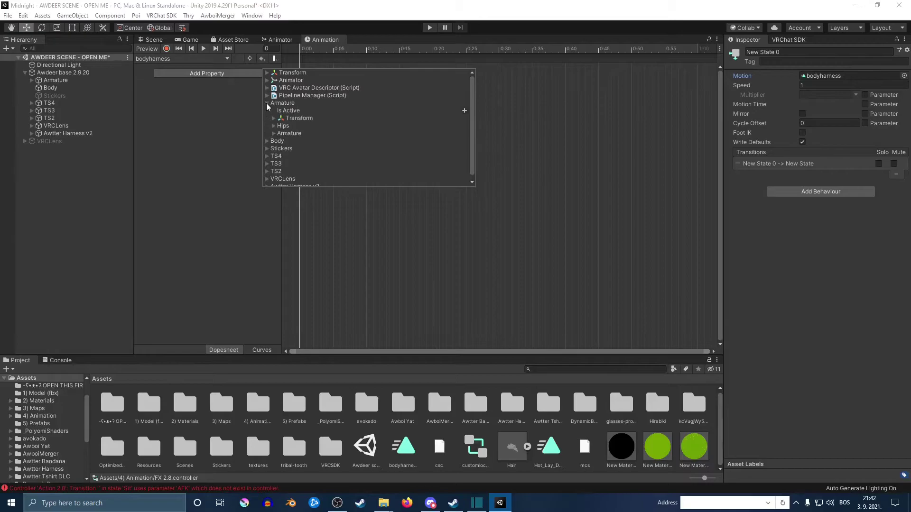
left_click(267, 103)
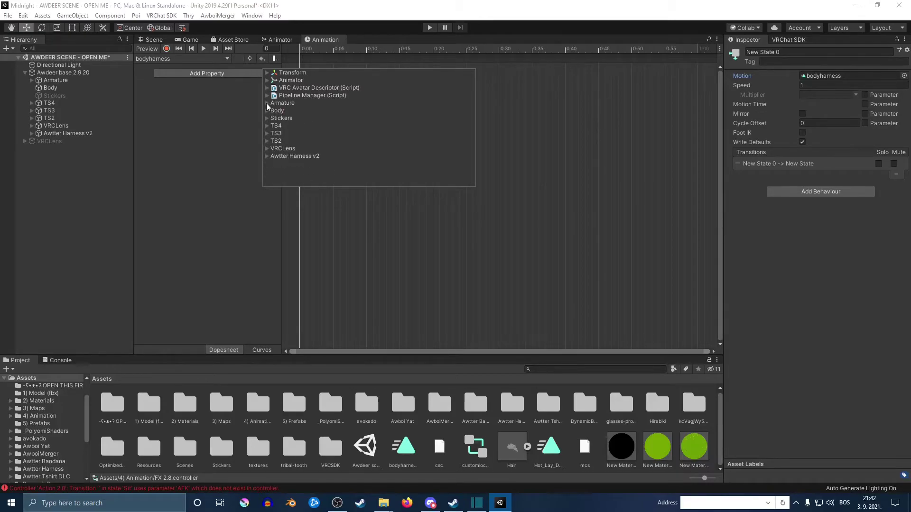
left_click(283, 158)
left_click(283, 157)
left_click(283, 159)
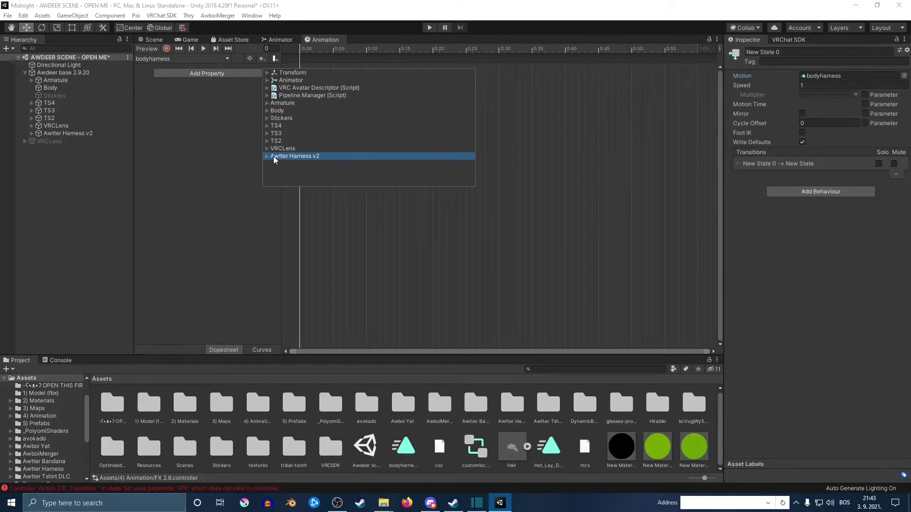
left_click(268, 158)
Step: Add Awtter Harness v2's Is Active property, move the end keyframes to frame 1, and return to the Scene view
left_click(470, 164)
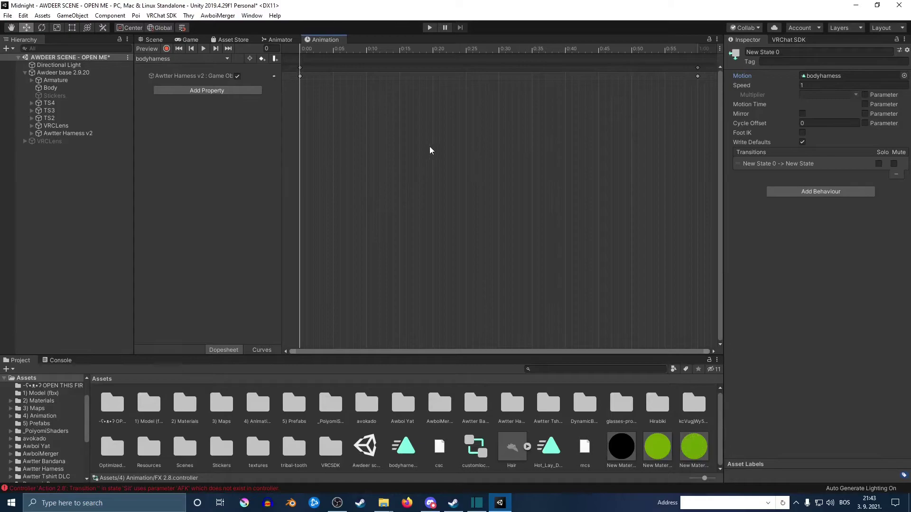
left_click(307, 54)
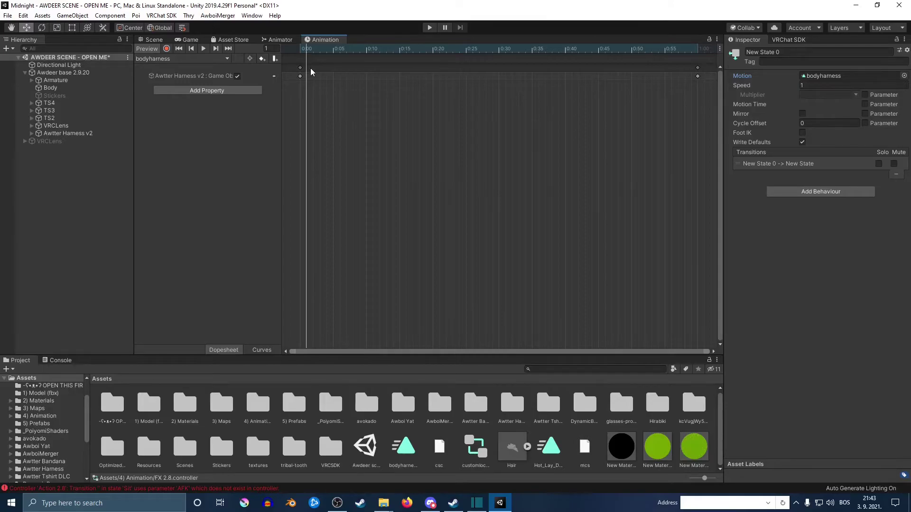
left_click(698, 69)
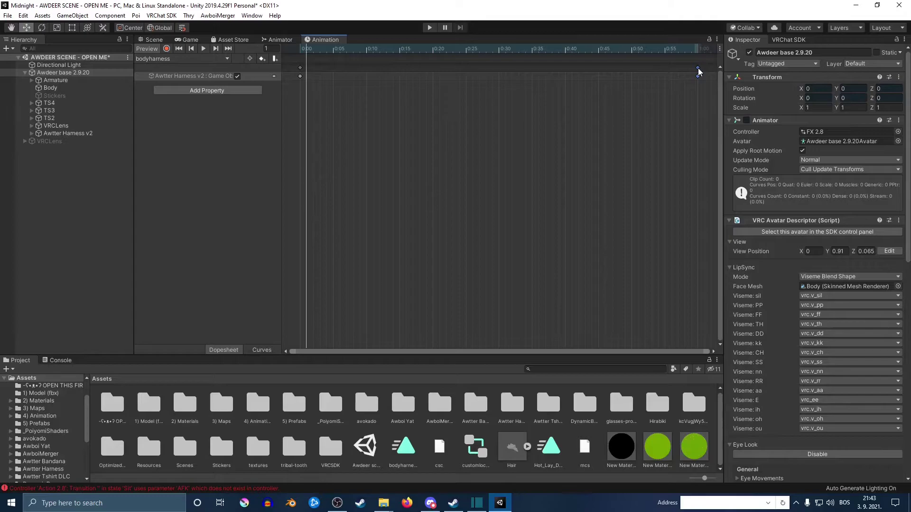
left_click_drag(698, 70, 306, 70)
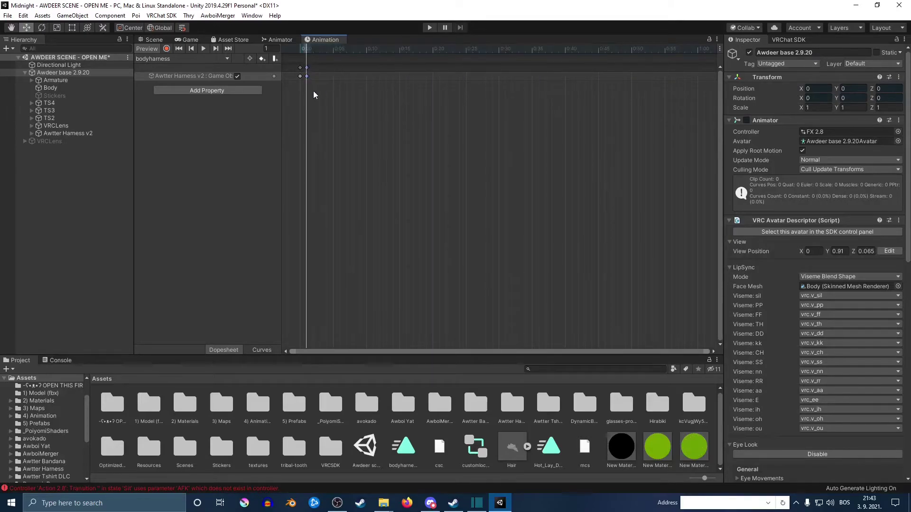
left_click(151, 39)
scroll(816, 364, "down", 10)
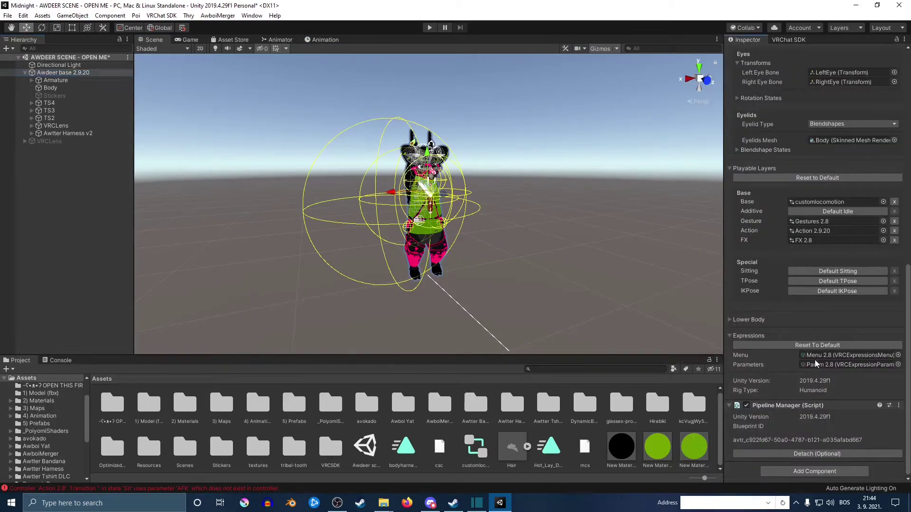
Step: Search the Project for 'sub' and select the Sub toggle expressions menu
double_click(840, 355)
left_click(593, 369)
type("sub")
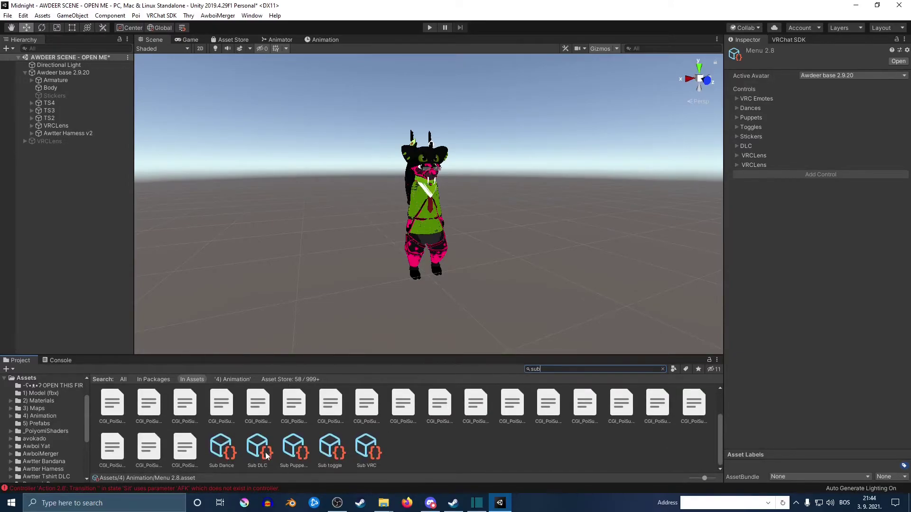
left_click(331, 449)
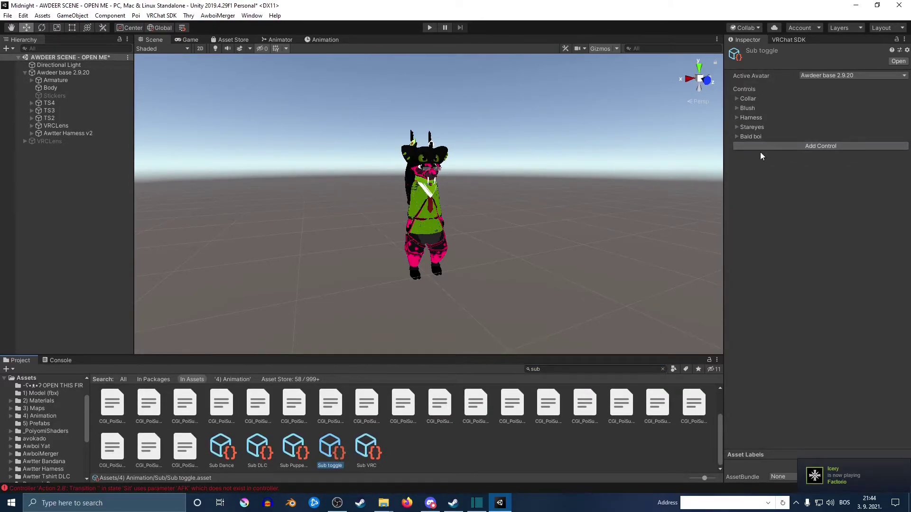
Step: Add a new control to the Sub toggle menu and name it bodyharness
left_click(778, 146)
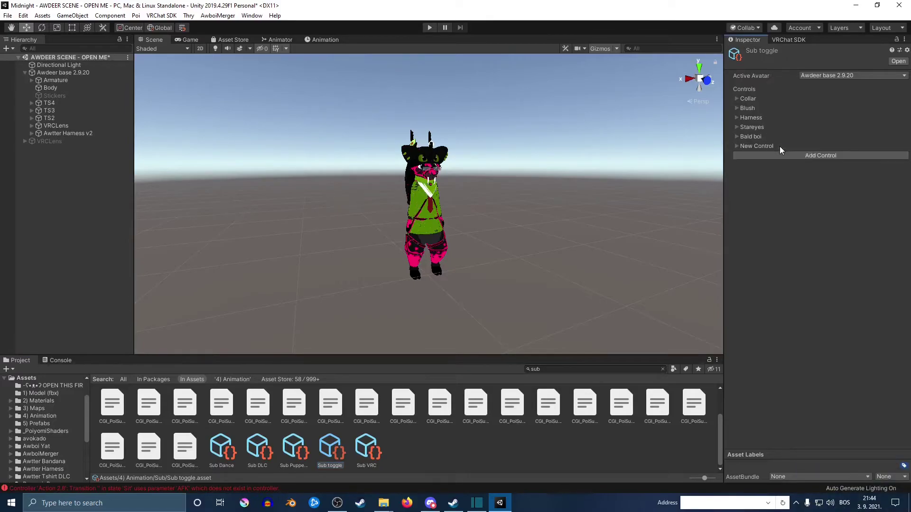
left_click(737, 146)
left_click(751, 168)
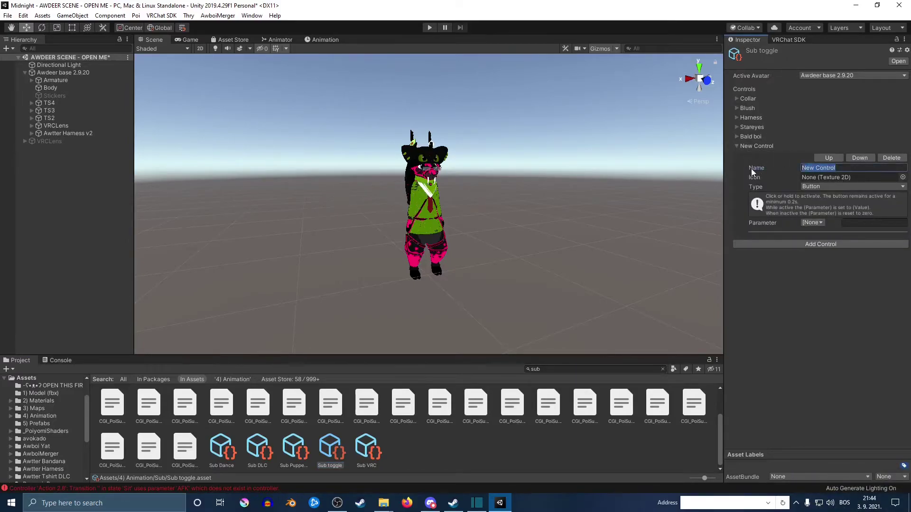
type("bod")
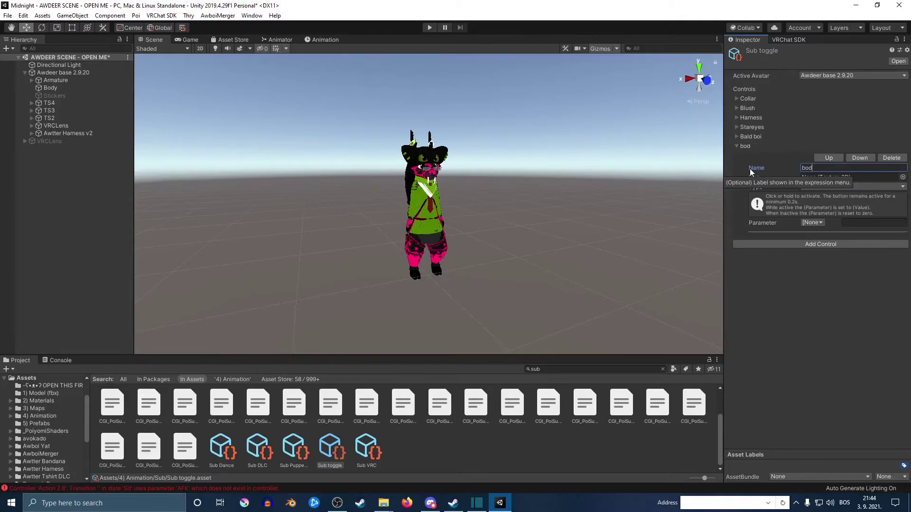
type("yharness")
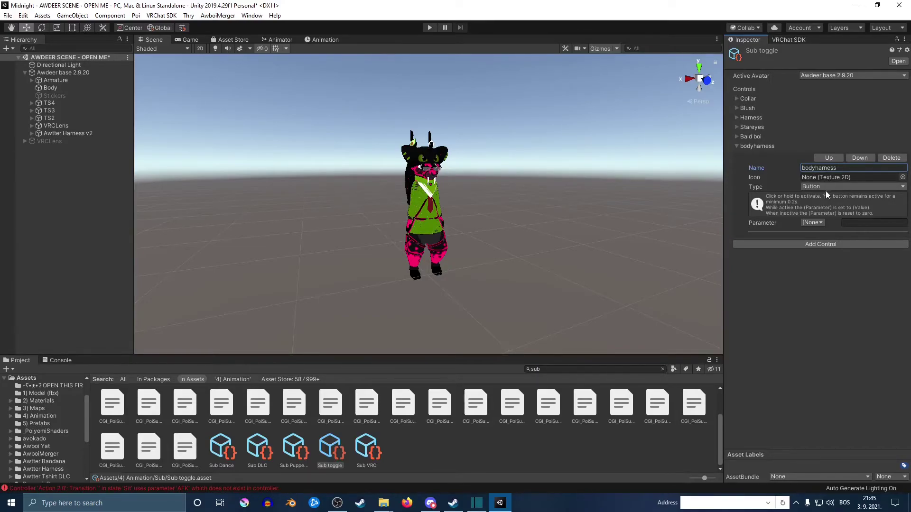
Step: Set the bodyharness control's type to Toggle and its icon to the Avatar texture
left_click(817, 186)
left_click(825, 208)
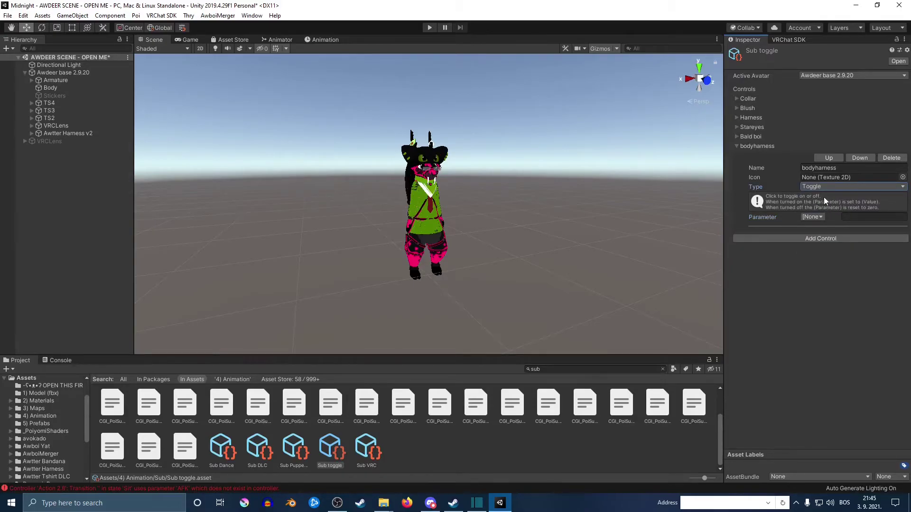
left_click(825, 178)
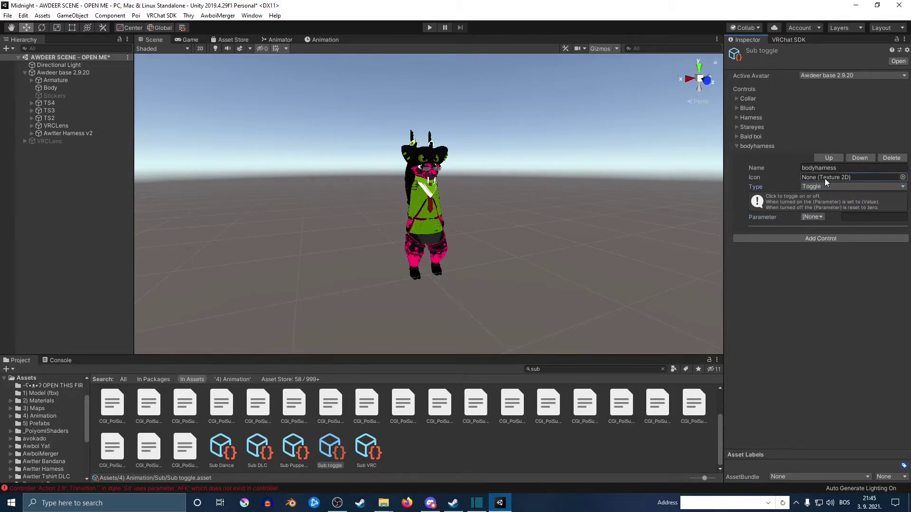
left_click(902, 177)
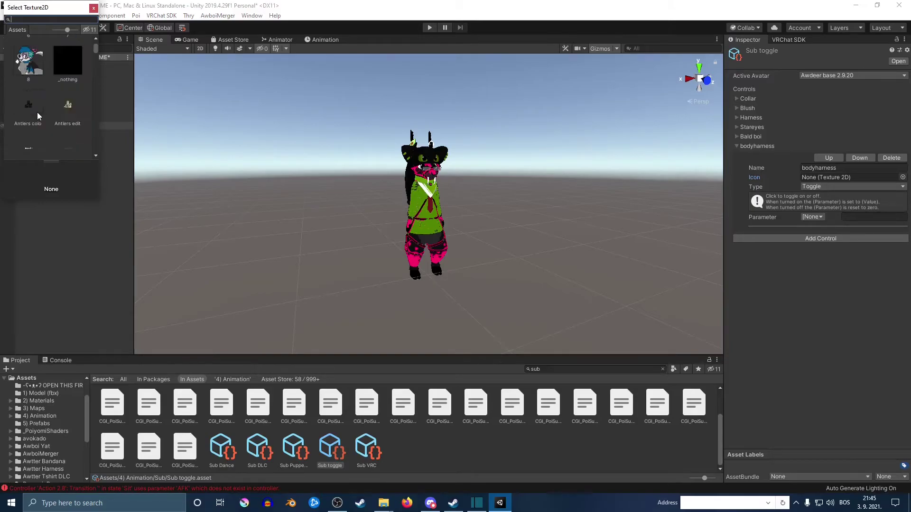
scroll(65, 88, "down", 3)
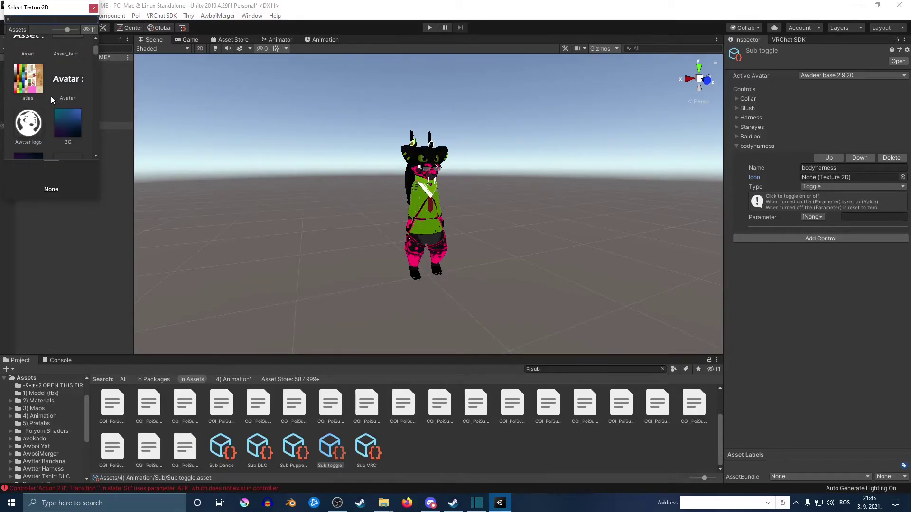
left_click(66, 79)
left_click(93, 8)
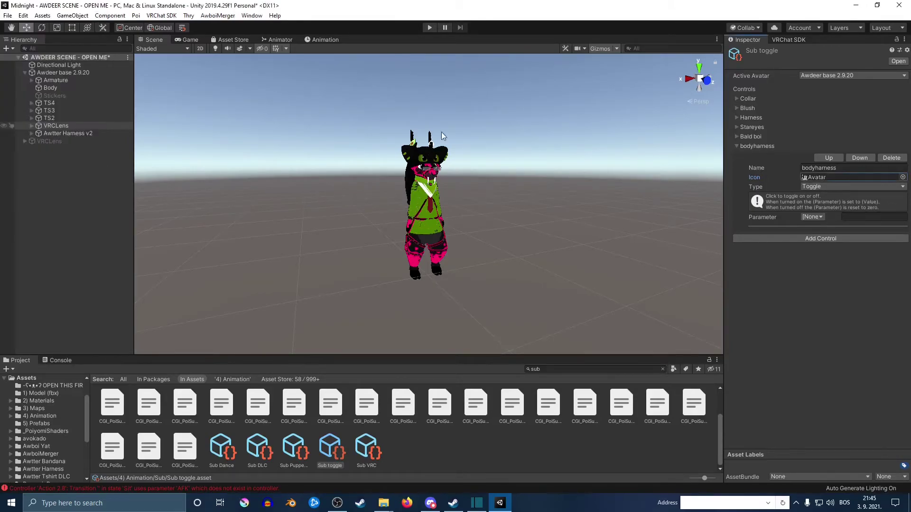
Step: Open the avatar's Param 2.8 expression parameters asset
left_click(63, 72)
scroll(848, 246, "down", 10)
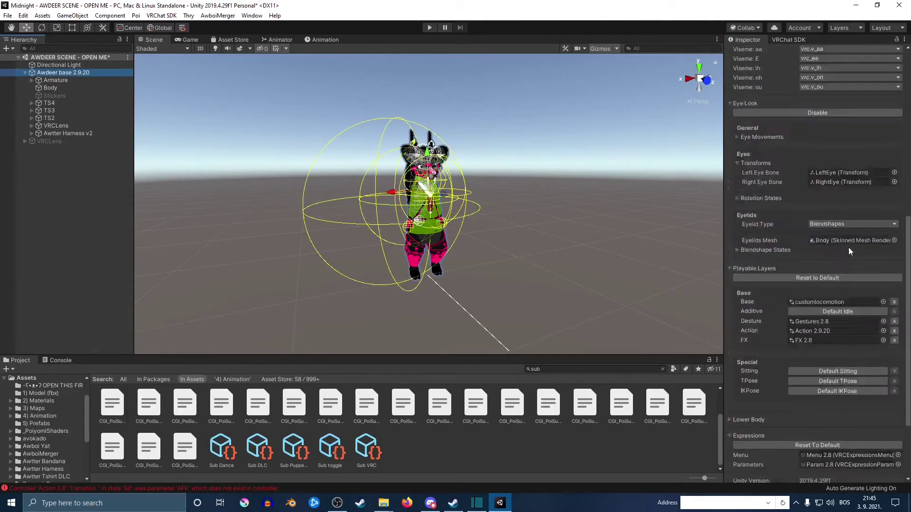
scroll(848, 246, "down", 3)
left_click(838, 364)
left_click(498, 410)
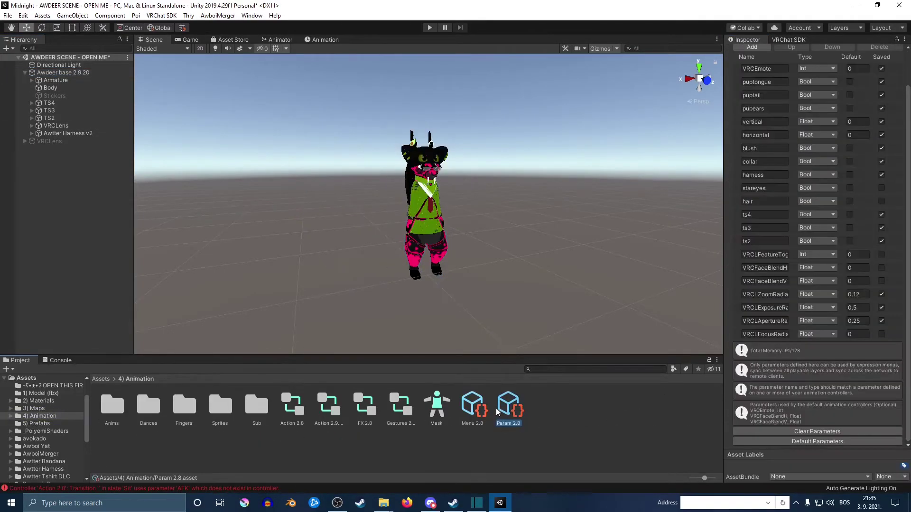
scroll(818, 178, "up", 2)
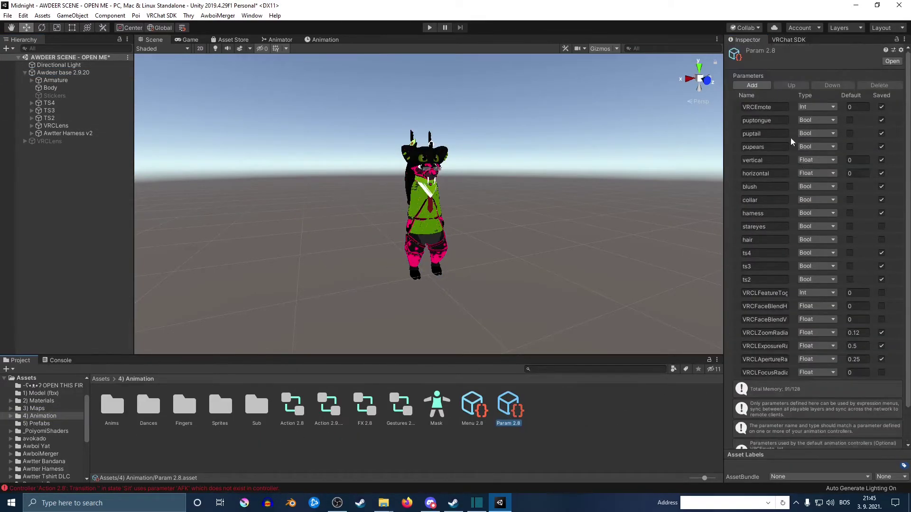
Step: Add a Bool parameter named bodyharness to Param 2.8
left_click(754, 86)
scroll(802, 365, "down", 3)
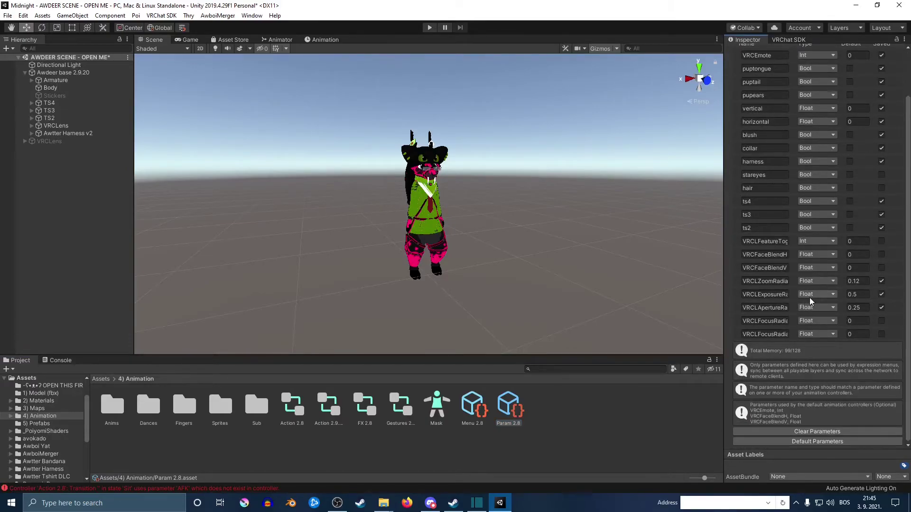
left_click(781, 335)
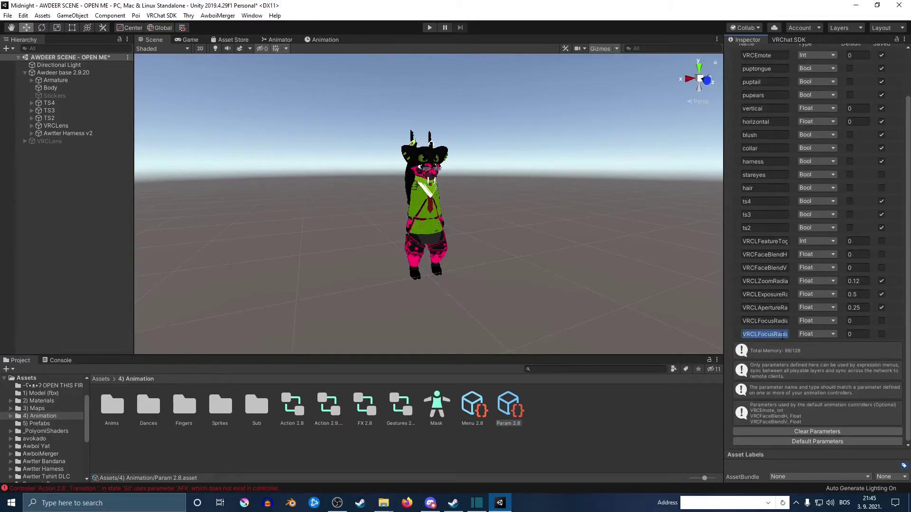
type("bodyharness")
left_click(815, 335)
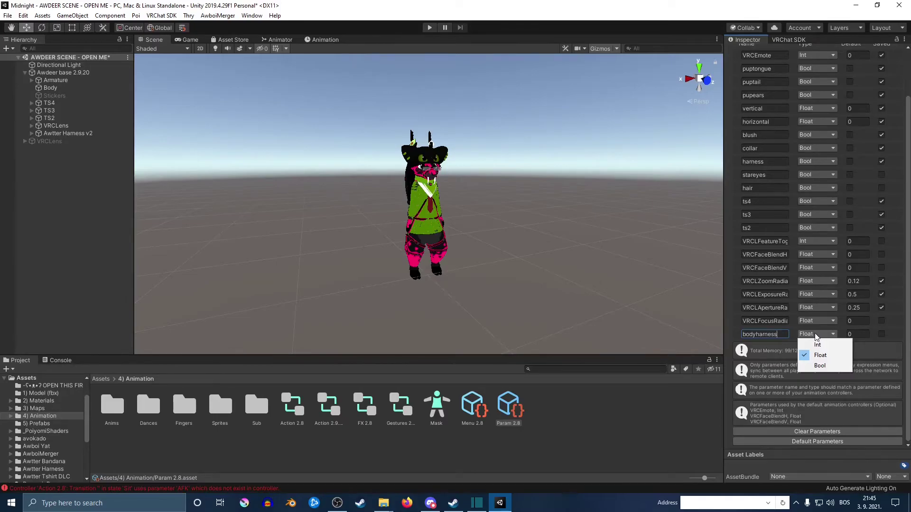
left_click(819, 366)
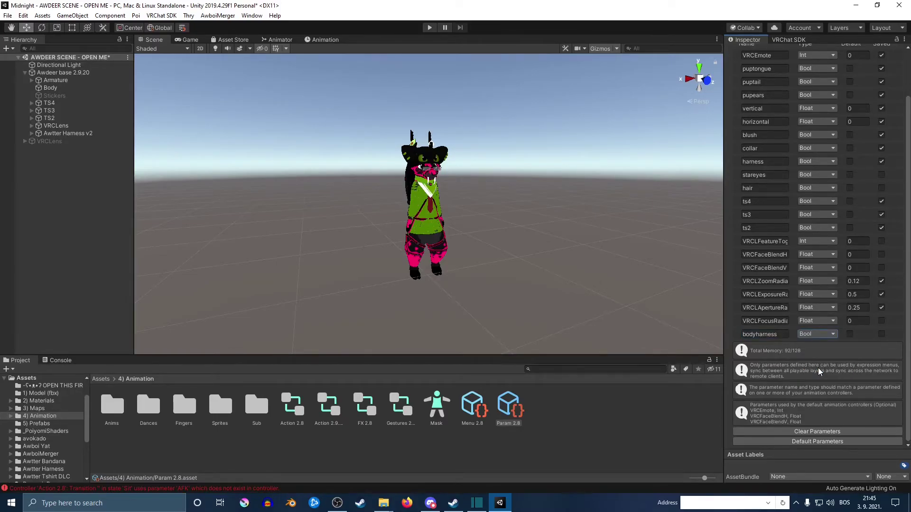
left_click(256, 406)
Step: In the Sub toggle menu, set the bodyharness control's parameter to bodyharness (Bool)
left_click(593, 369)
type("sub")
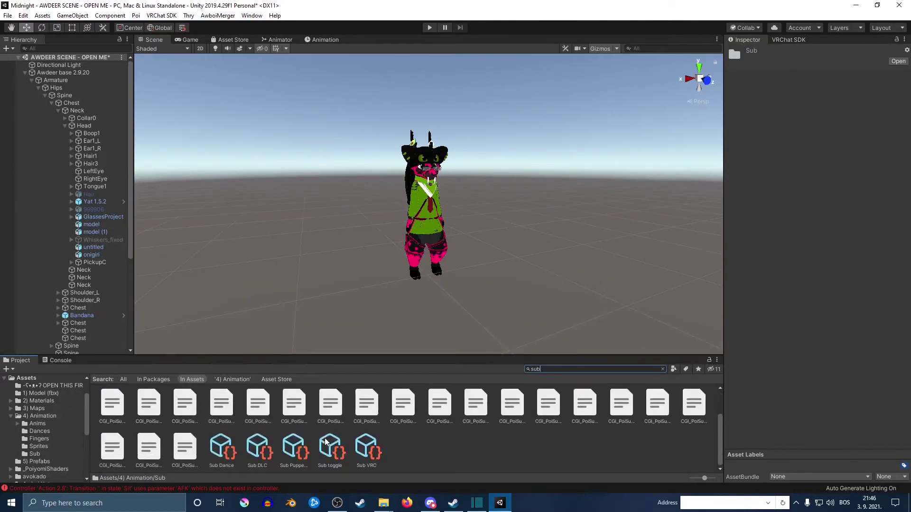
left_click(327, 446)
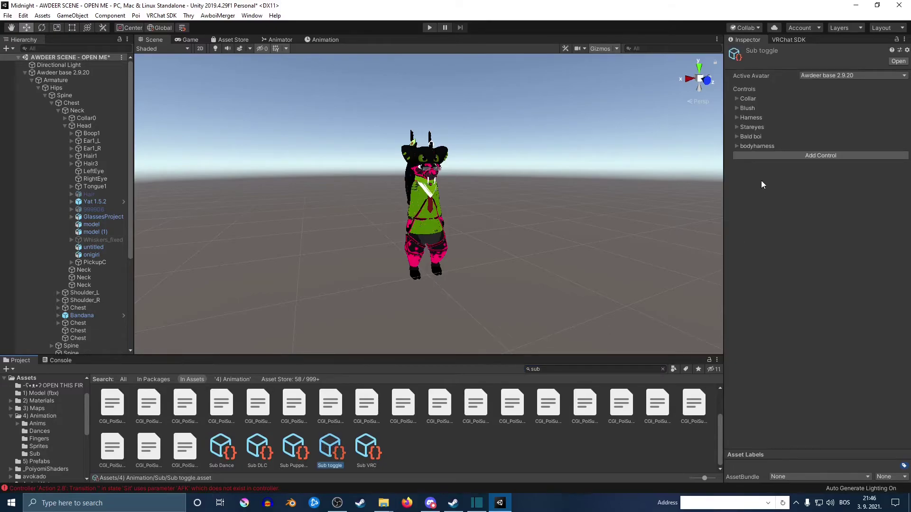
left_click(737, 146)
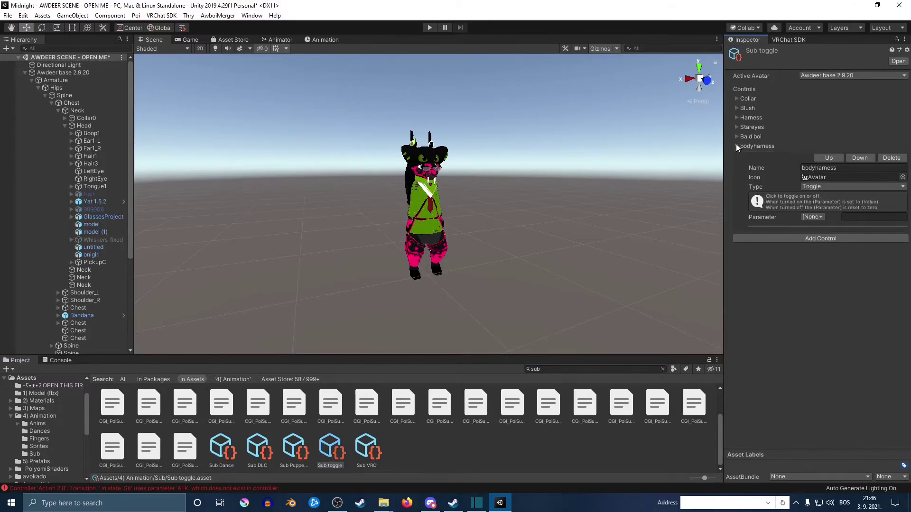
left_click(811, 217)
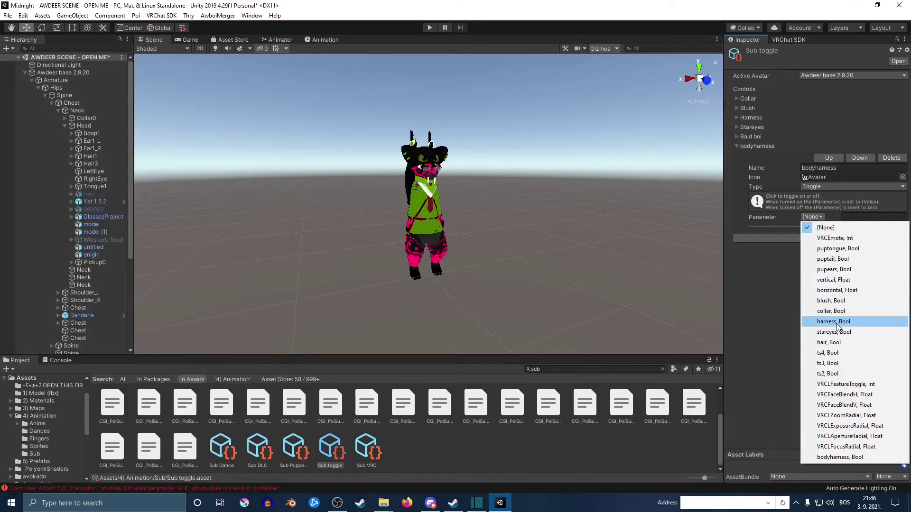
left_click(839, 457)
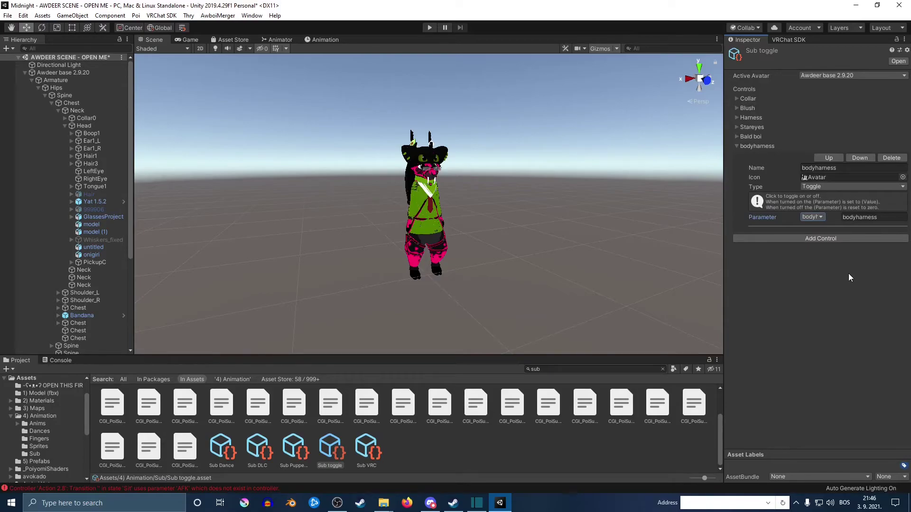
left_click(24, 72)
Step: Load the bodyharness clip in the Animation window and scrub between frames 0 and 1
left_click(79, 73)
left_click(323, 40)
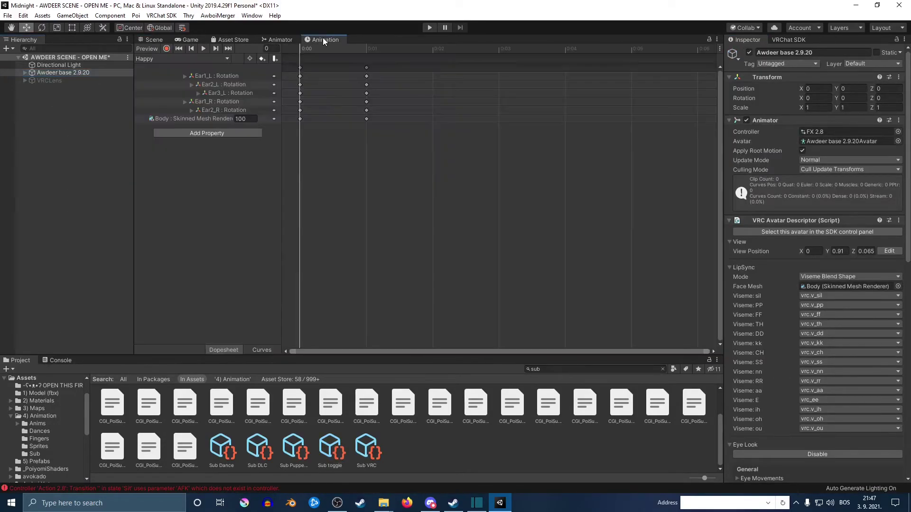
left_click(184, 59)
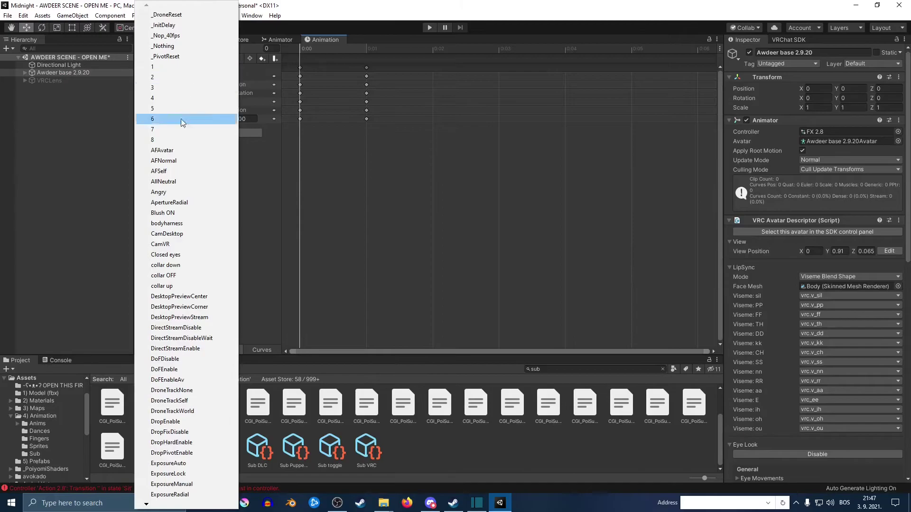
left_click(175, 224)
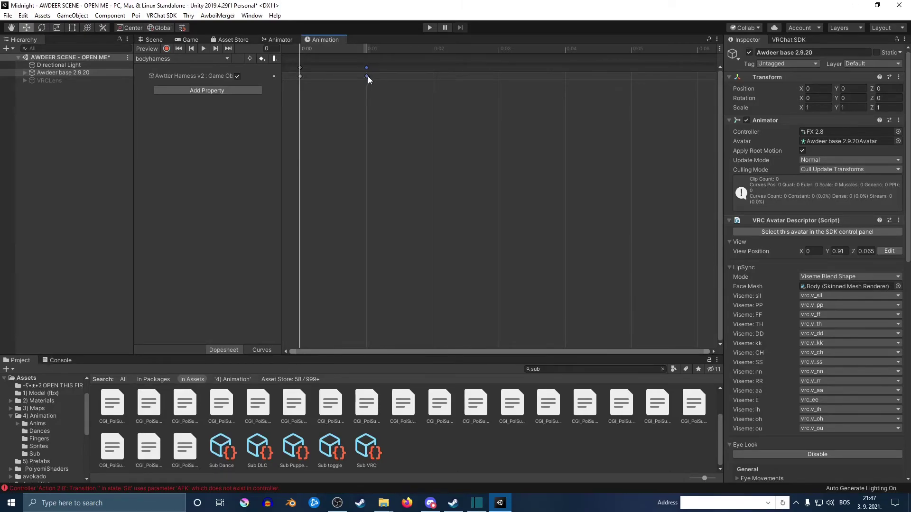
left_click(368, 47)
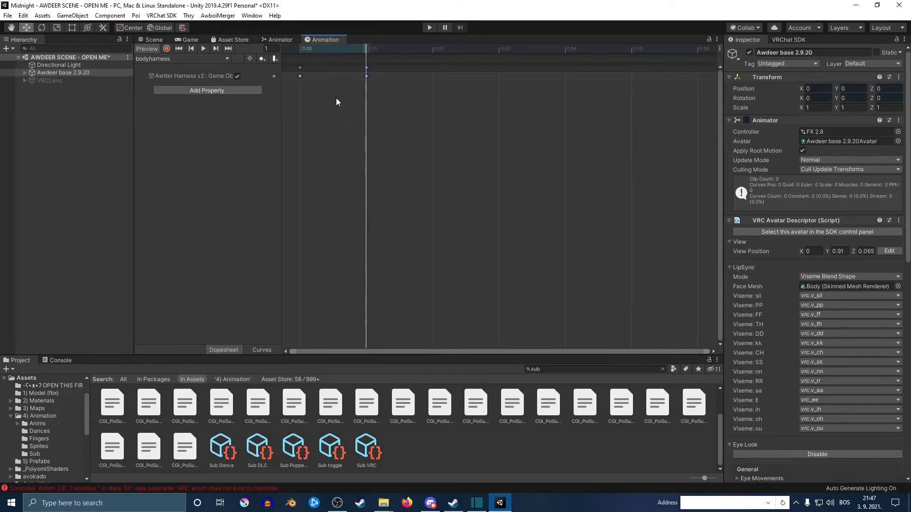
left_click(300, 47)
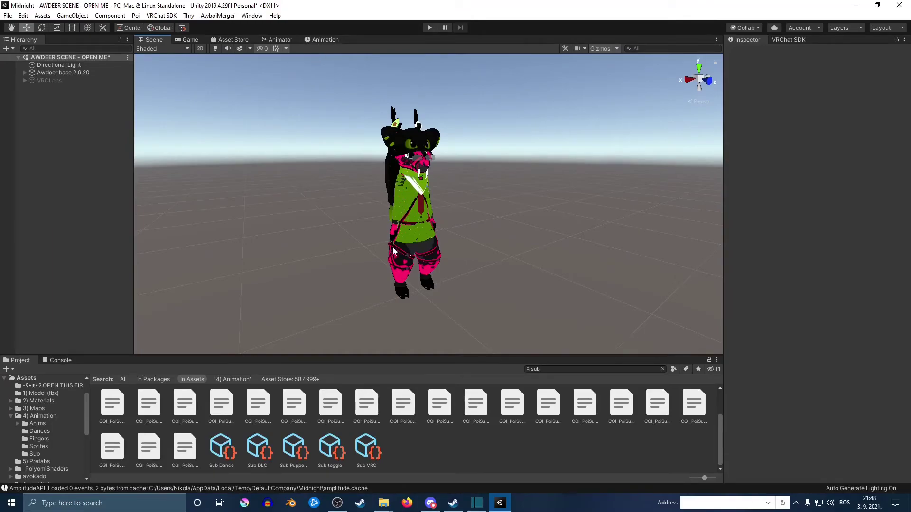
Step: Make the Awtter Harness v2 object inactive by default on the avatar
left_click(55, 72)
left_click(24, 72, "alt")
scroll(29, 102, "down", 5)
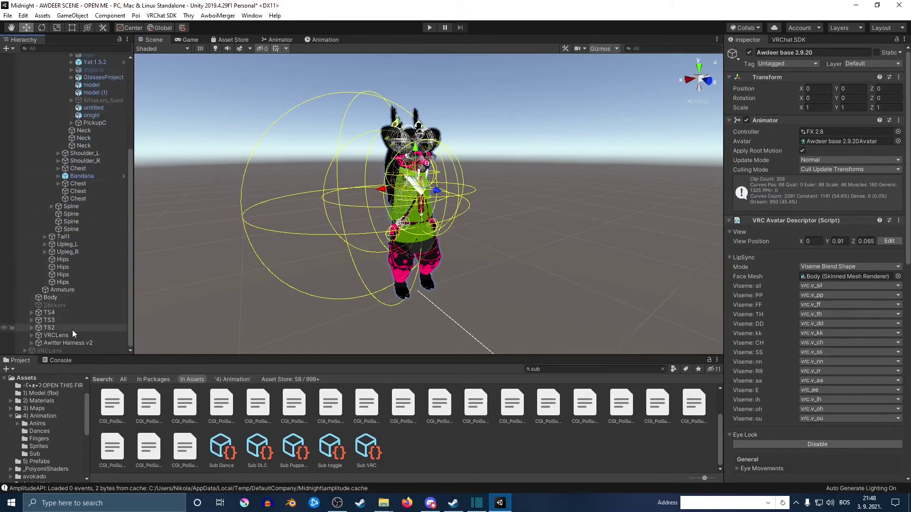
left_click(71, 342)
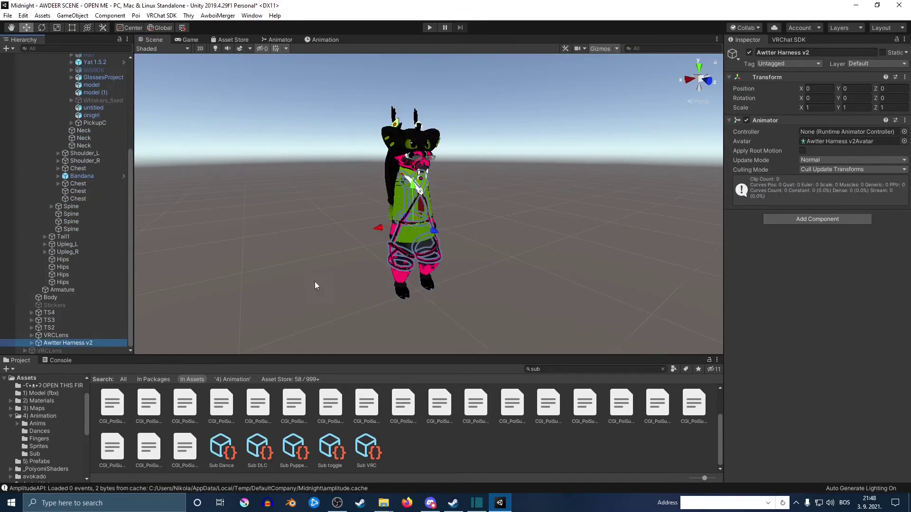
left_click(750, 52)
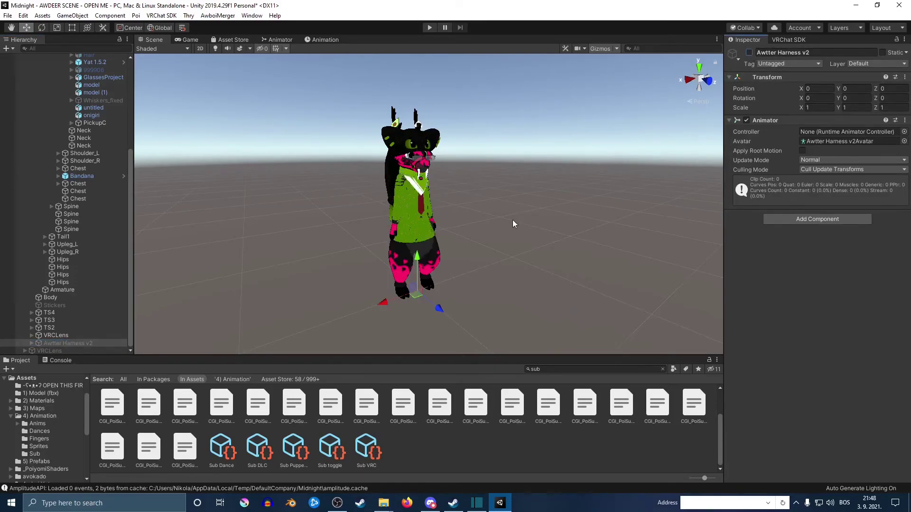
Step: Build and publish the avatar for Windows from the VRChat SDK Builder
left_click(787, 40)
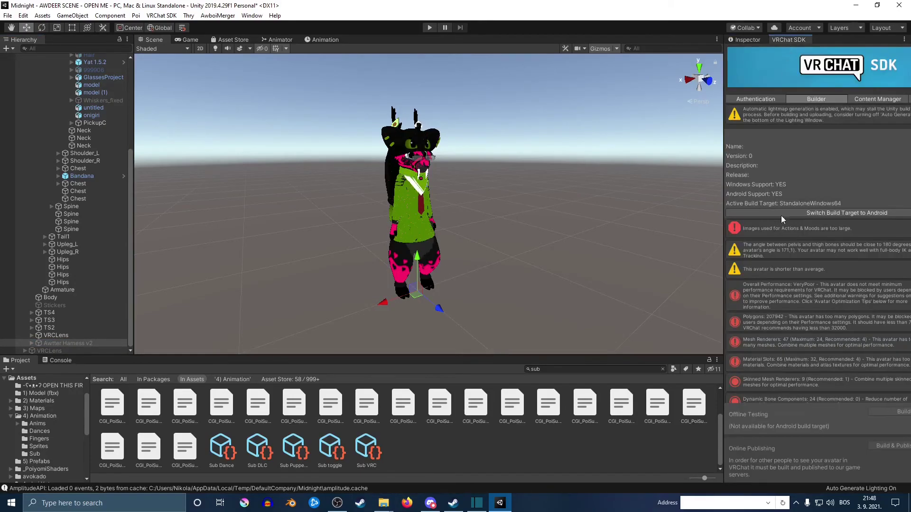
left_click_drag(725, 290, 664, 291)
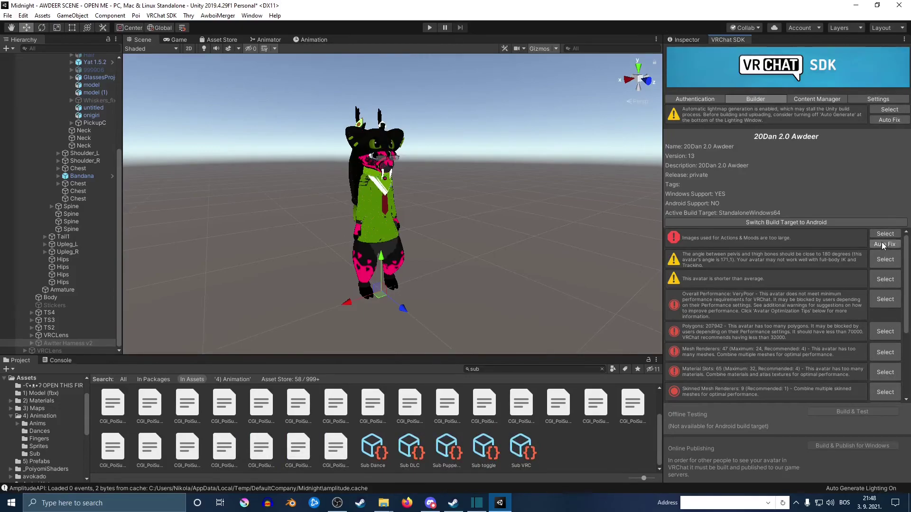
left_click(850, 445)
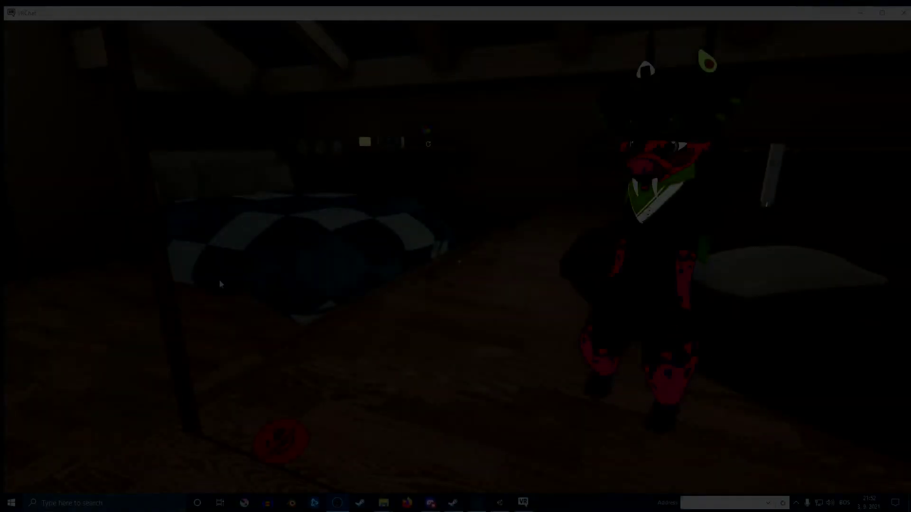
Step: Check the avatar toggles in VRChat's Action Menu, then show the Windows shut-down options
key("r")
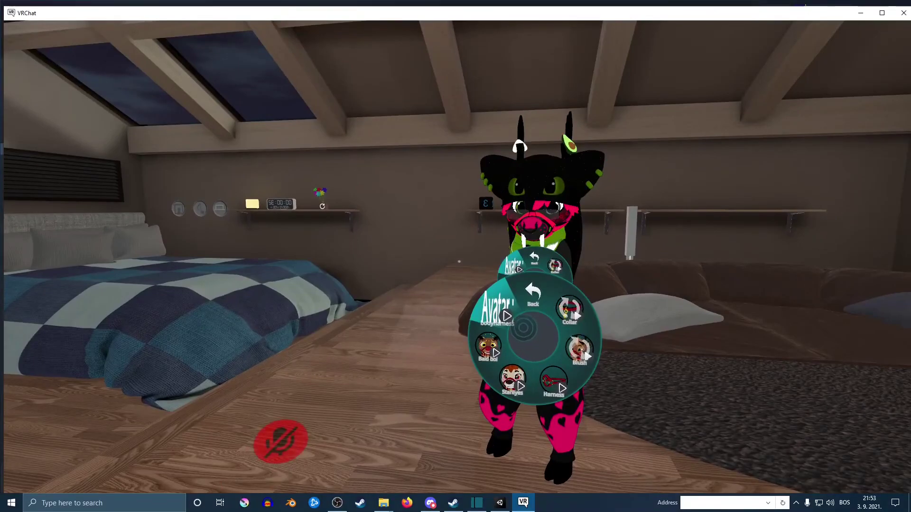
key("r")
key("r")
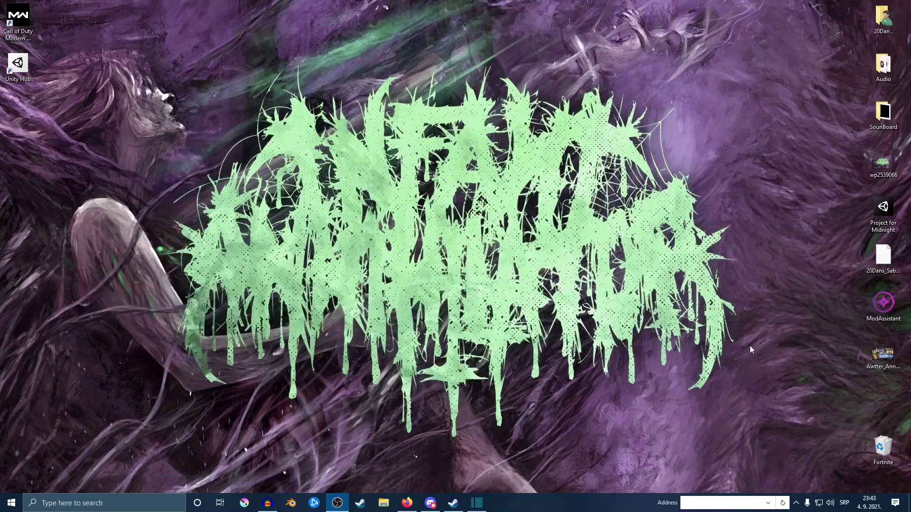
left_click(11, 503)
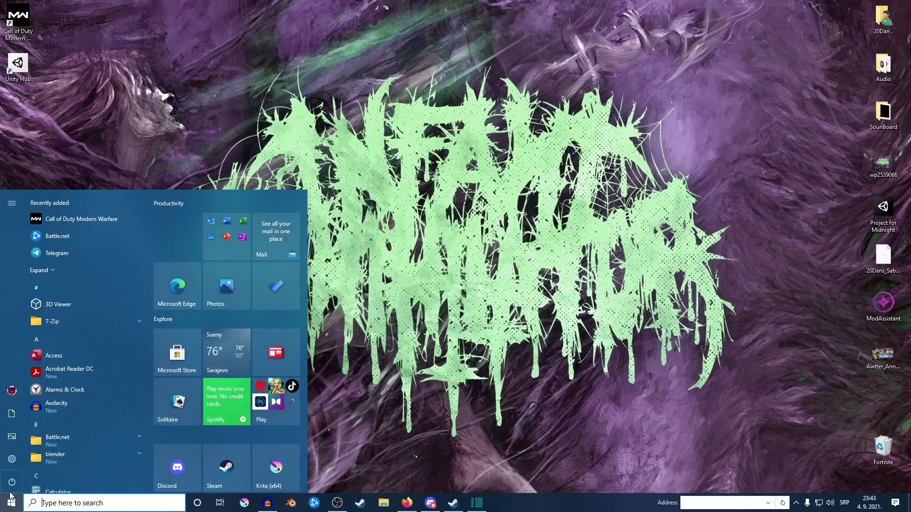
left_click(11, 483)
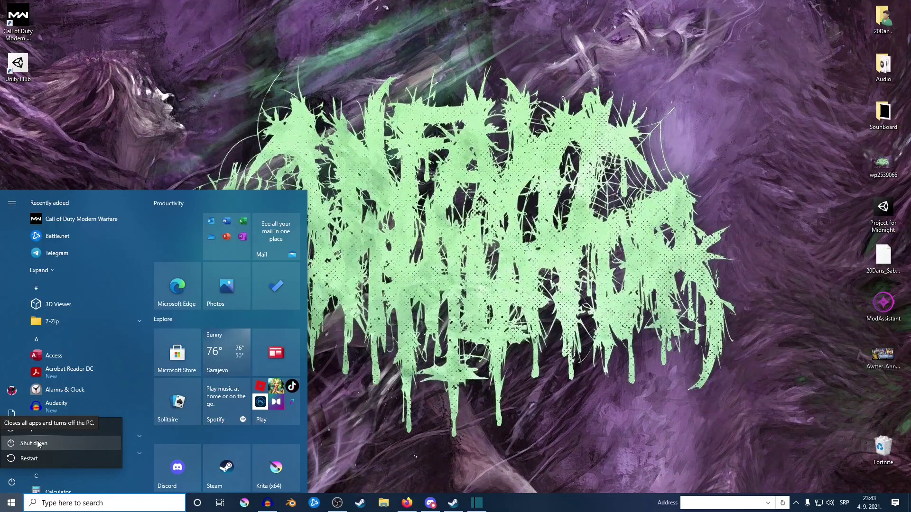